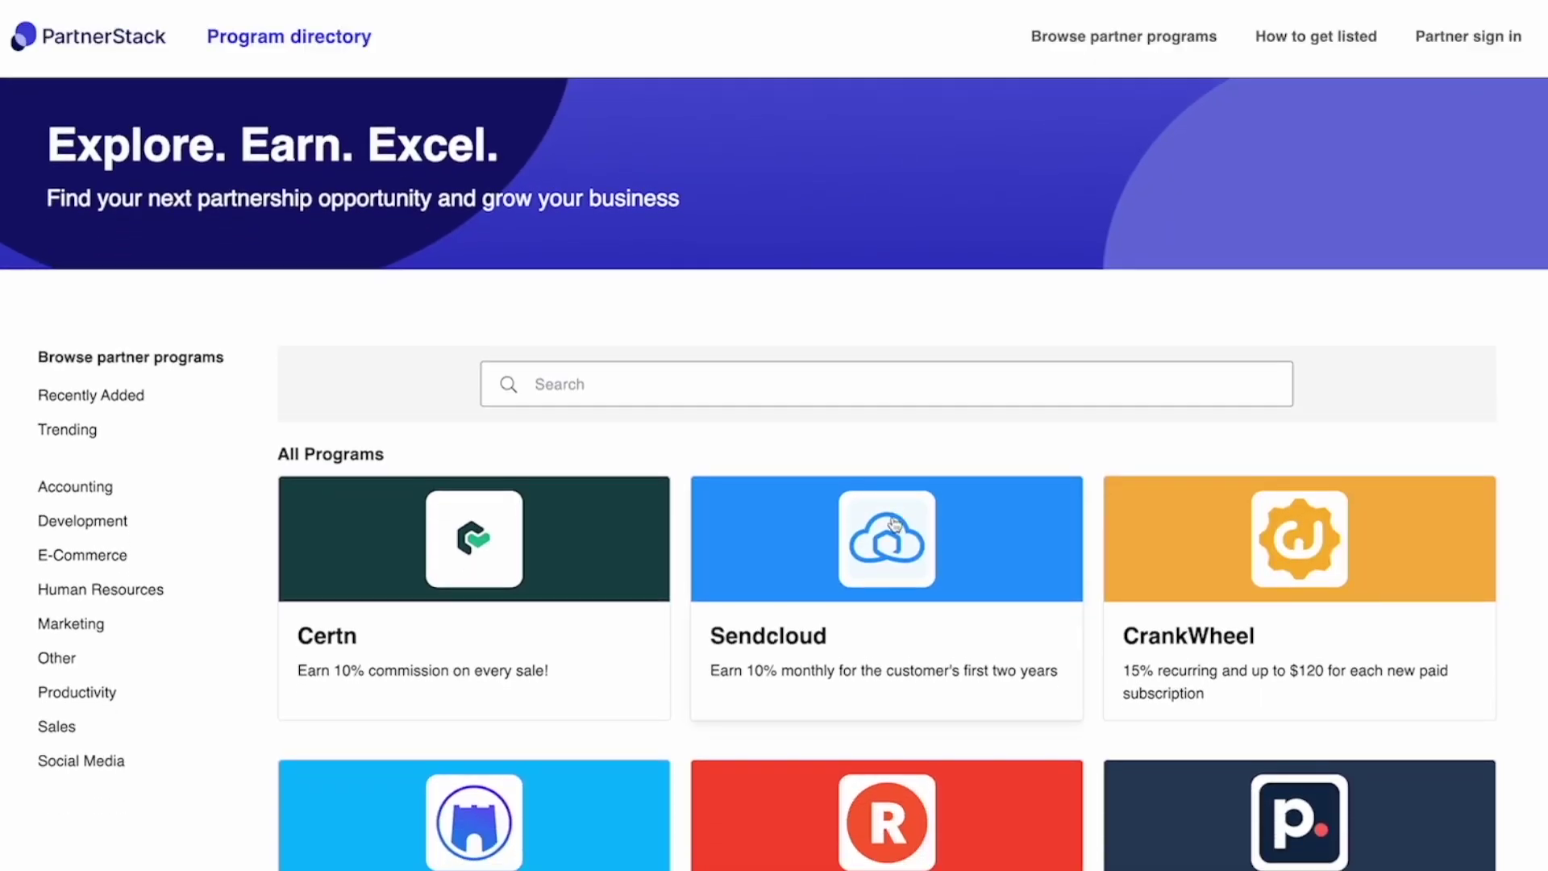
Step: Go from PartnerStack's page about joining partner programs to the Marketplace and browse the program directory
scroll(894, 524, "down", 2)
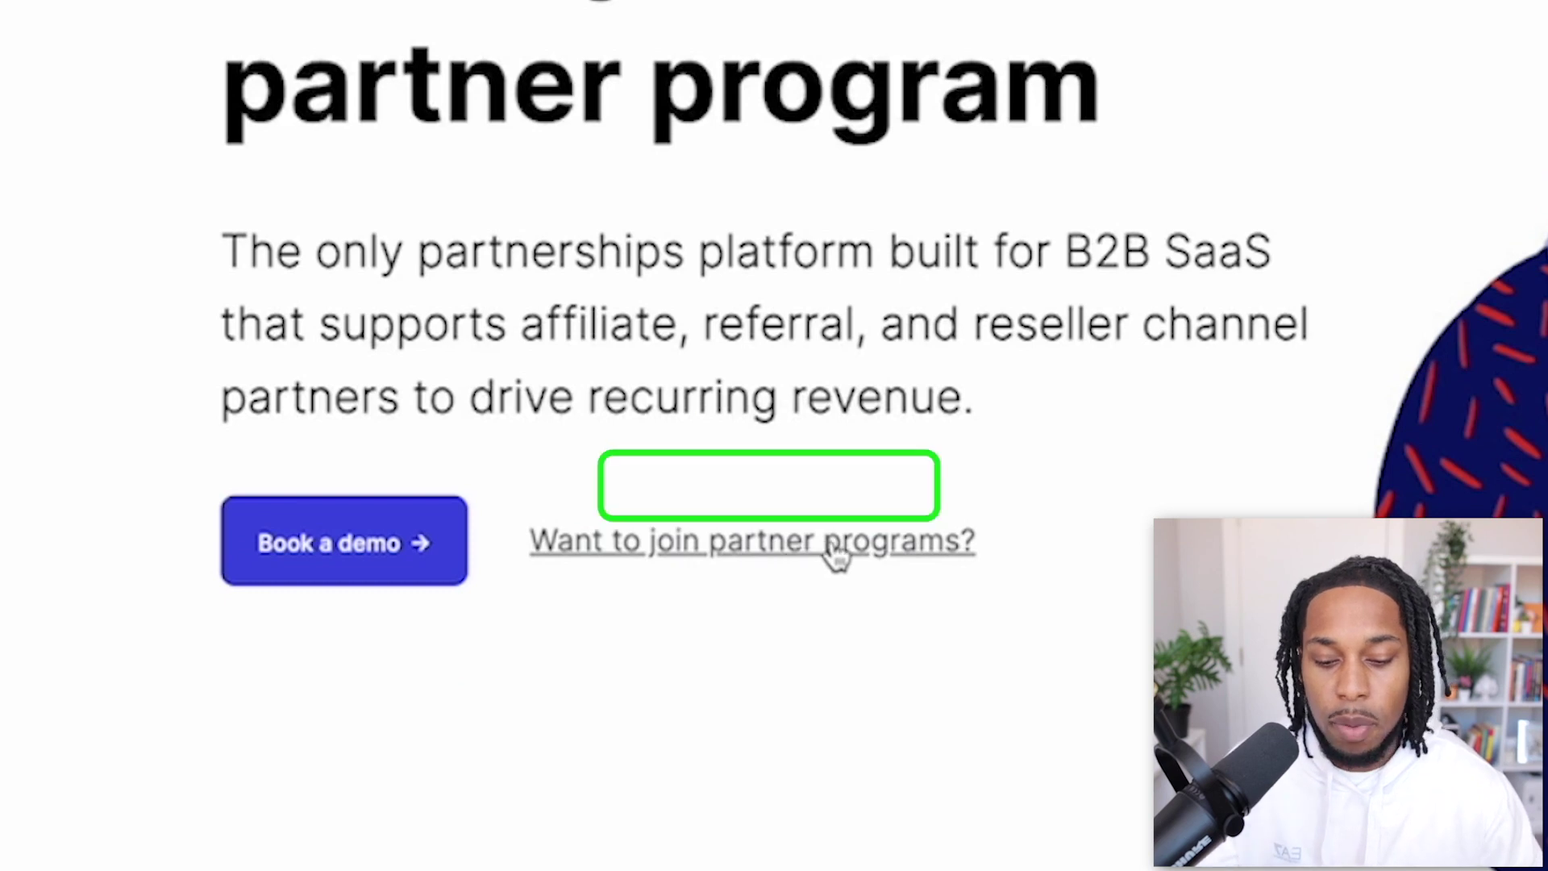
left_click(843, 556)
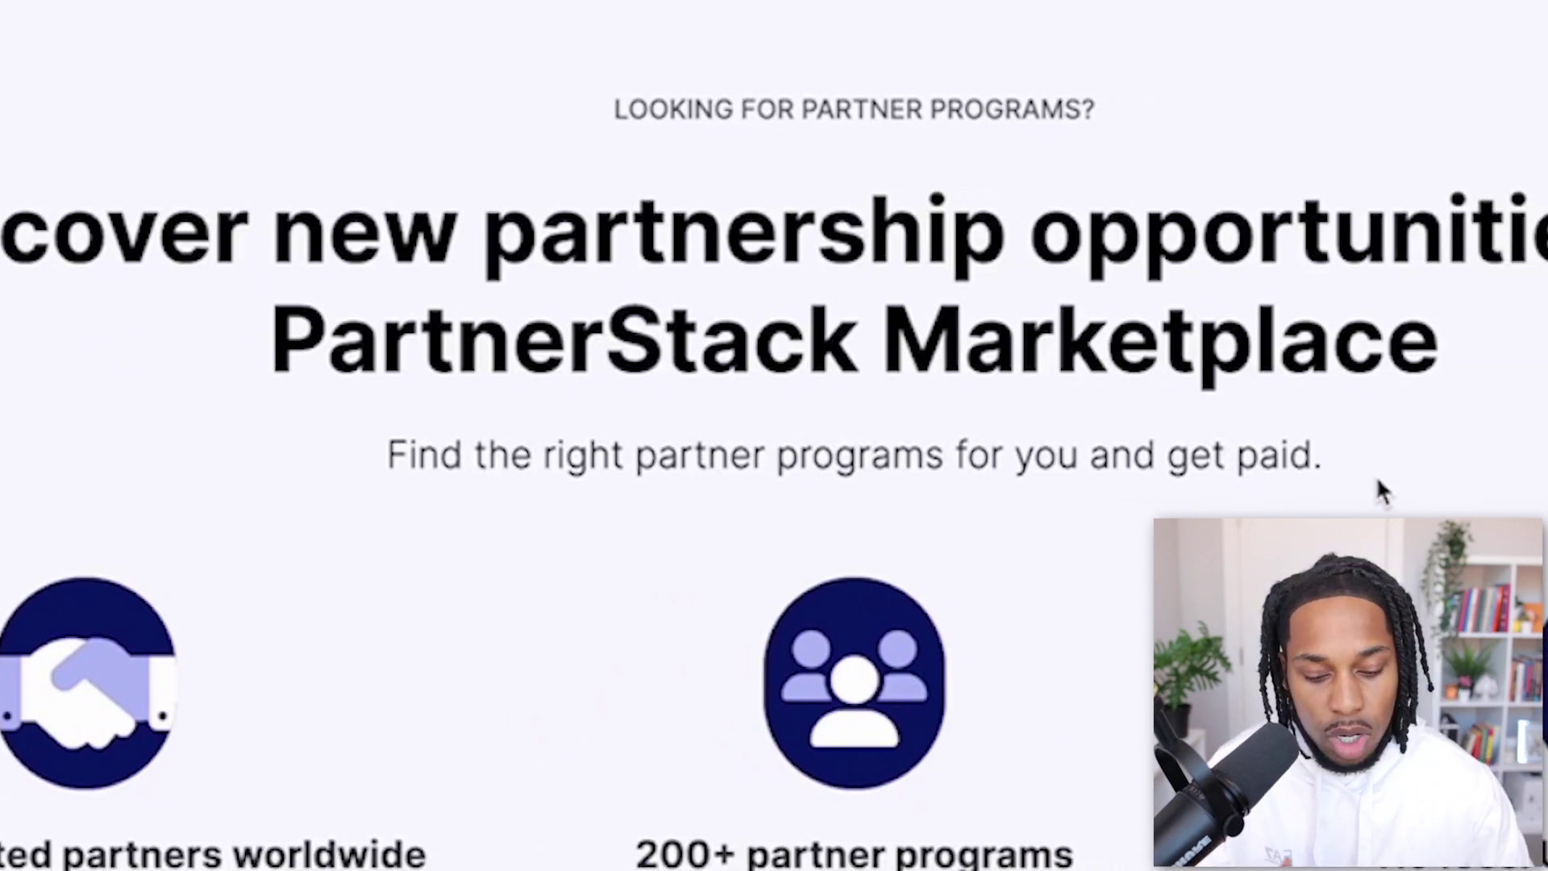
scroll(885, 347, "down", 3)
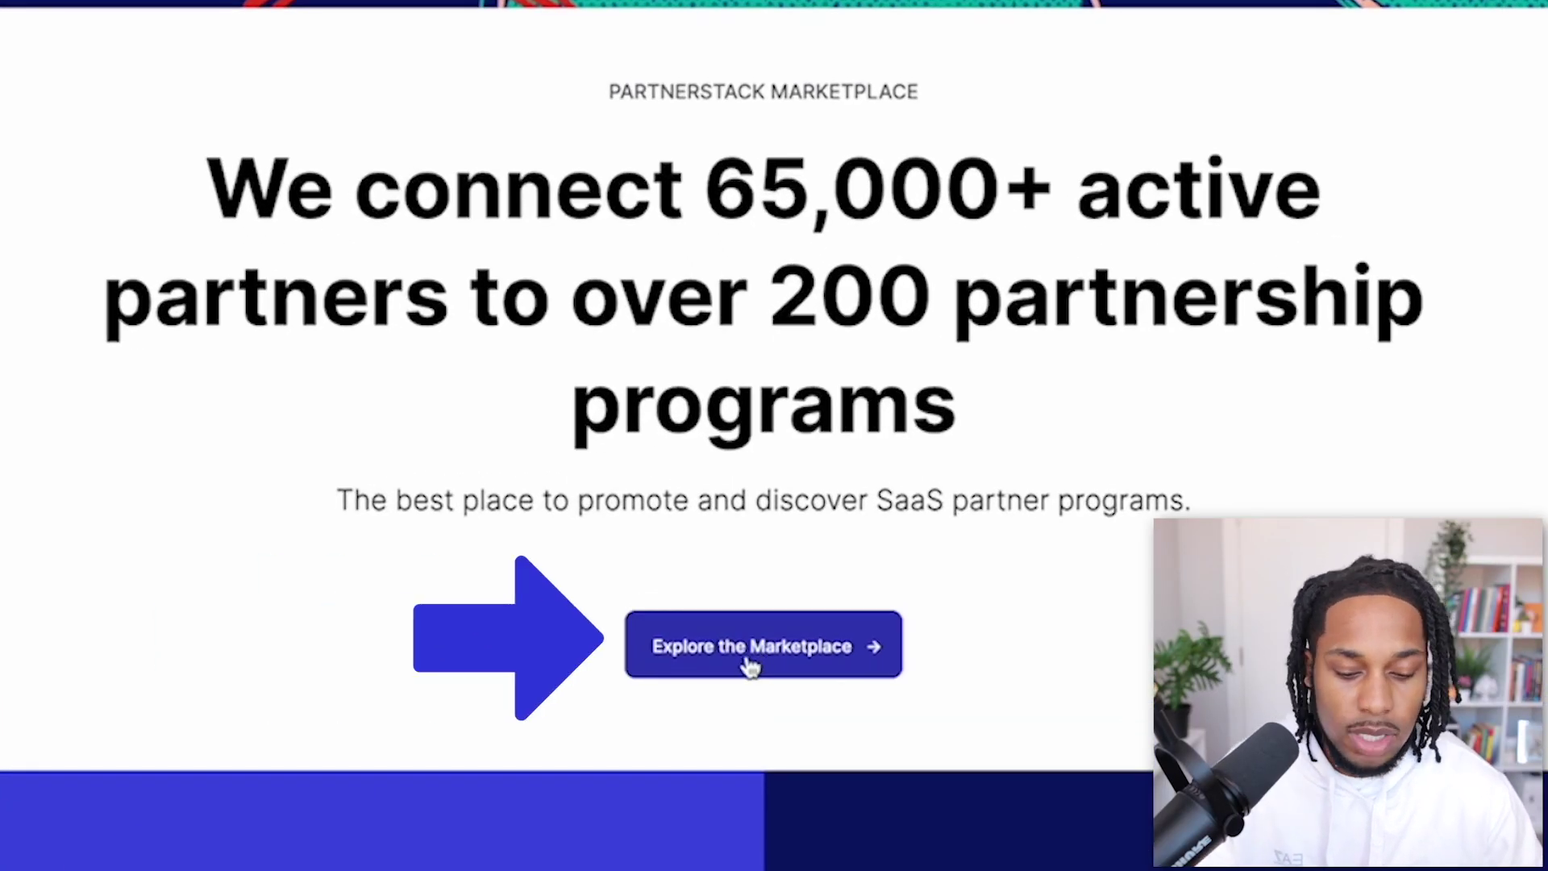
left_click(750, 663)
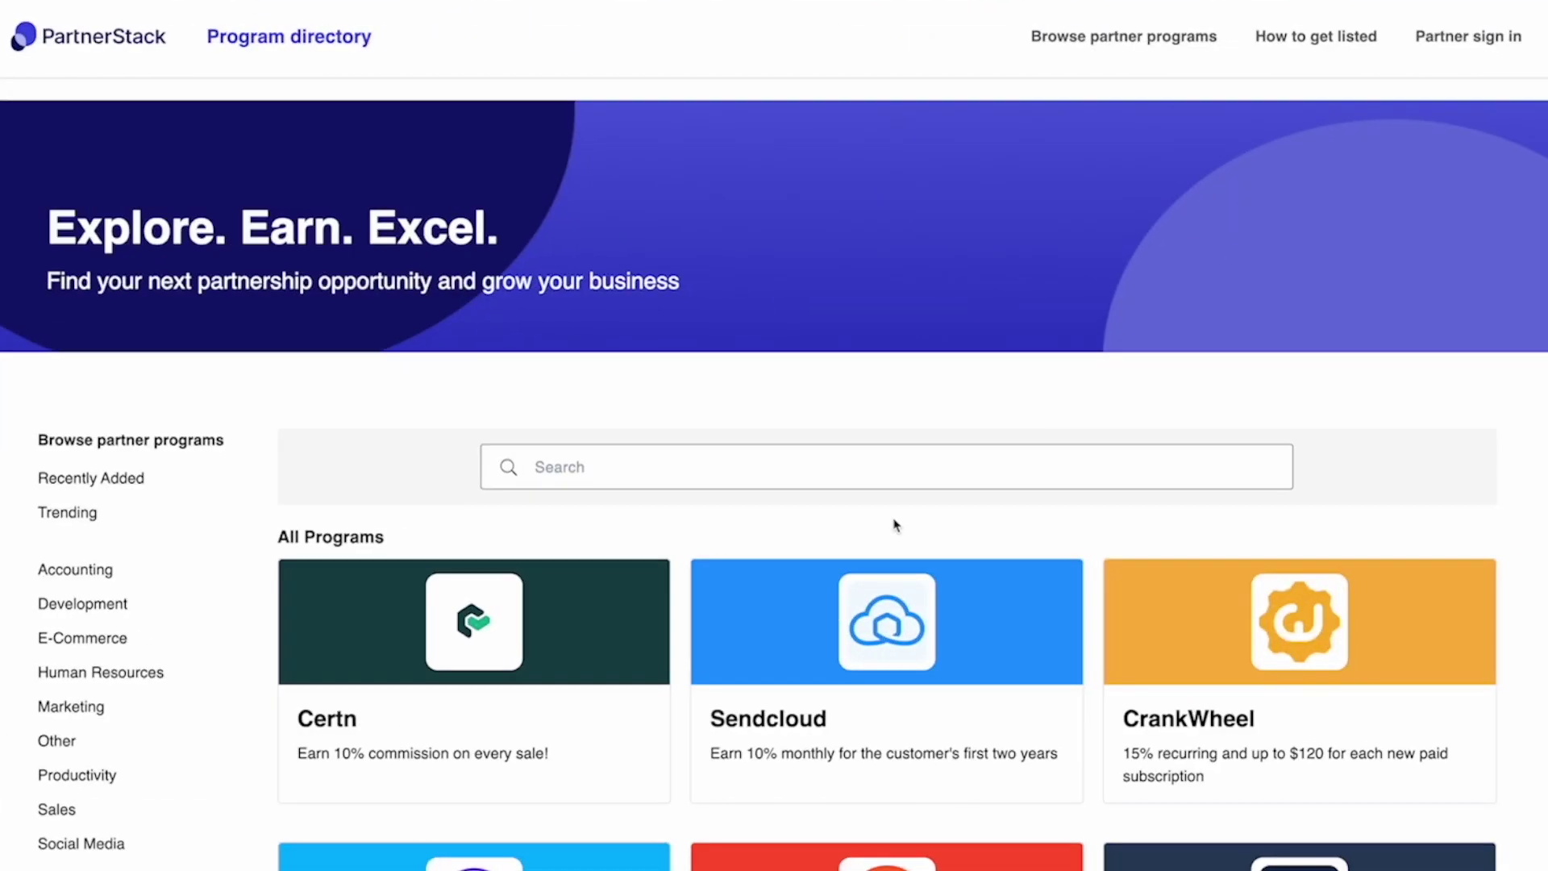
scroll(895, 525, "down", 3)
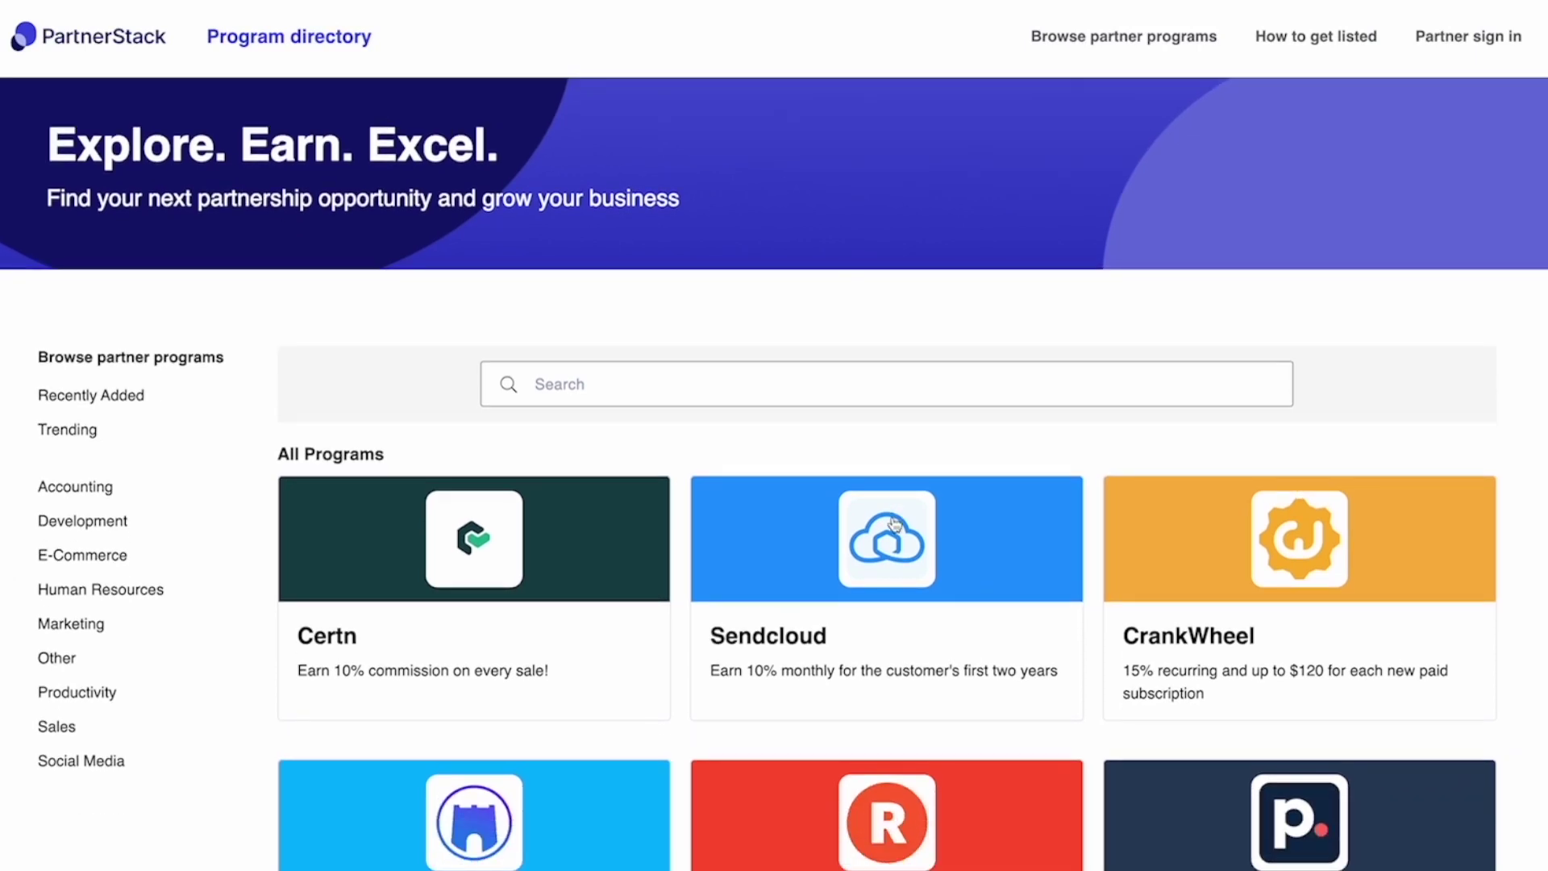
scroll(895, 525, "down", 1)
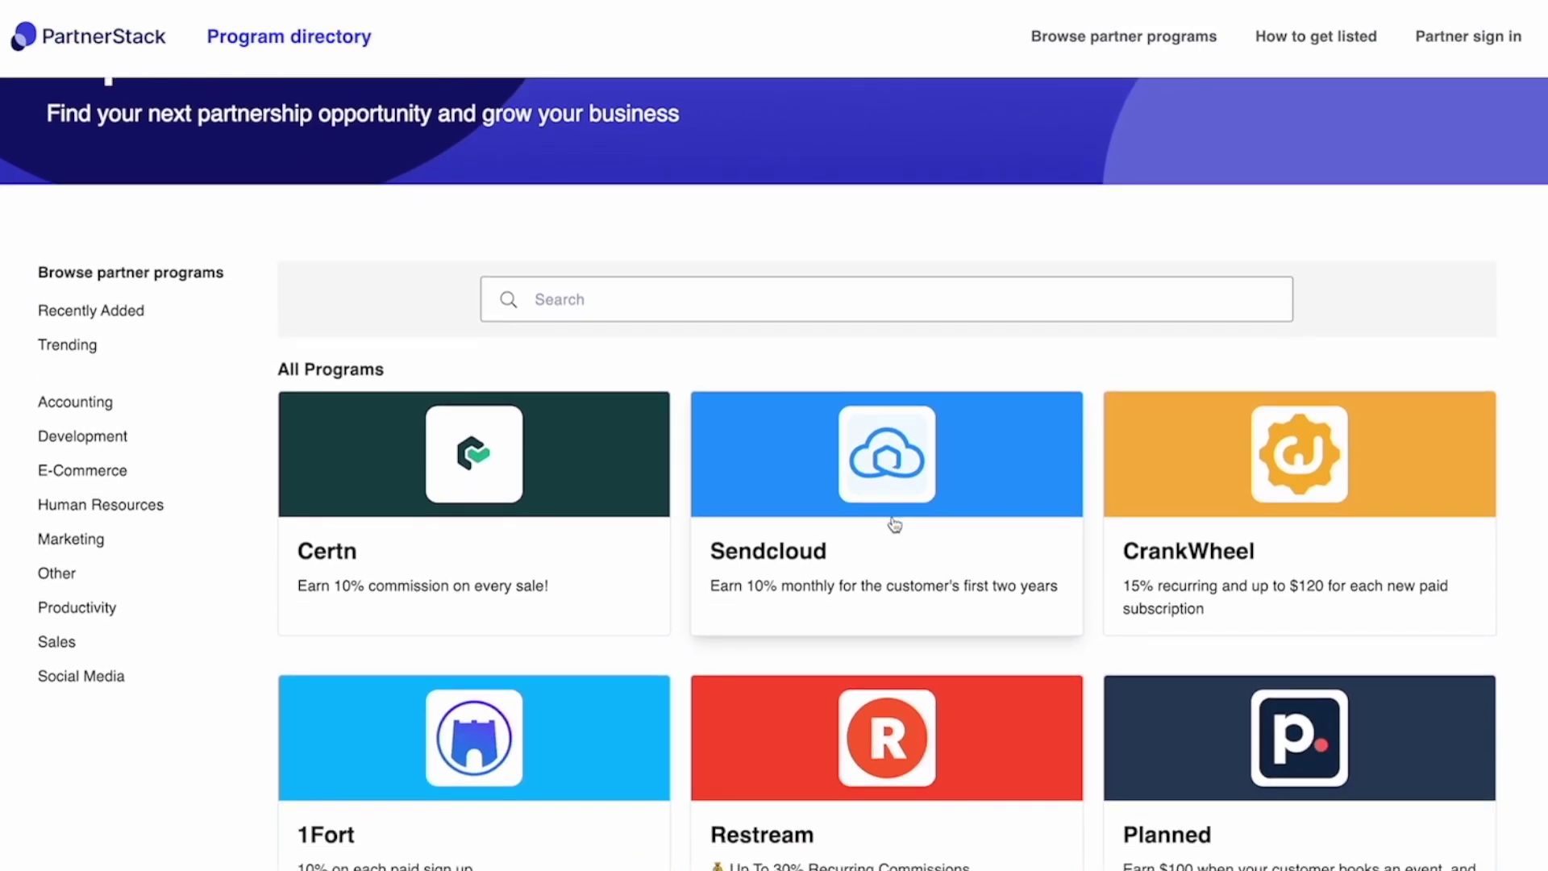
scroll(895, 525, "down", 1)
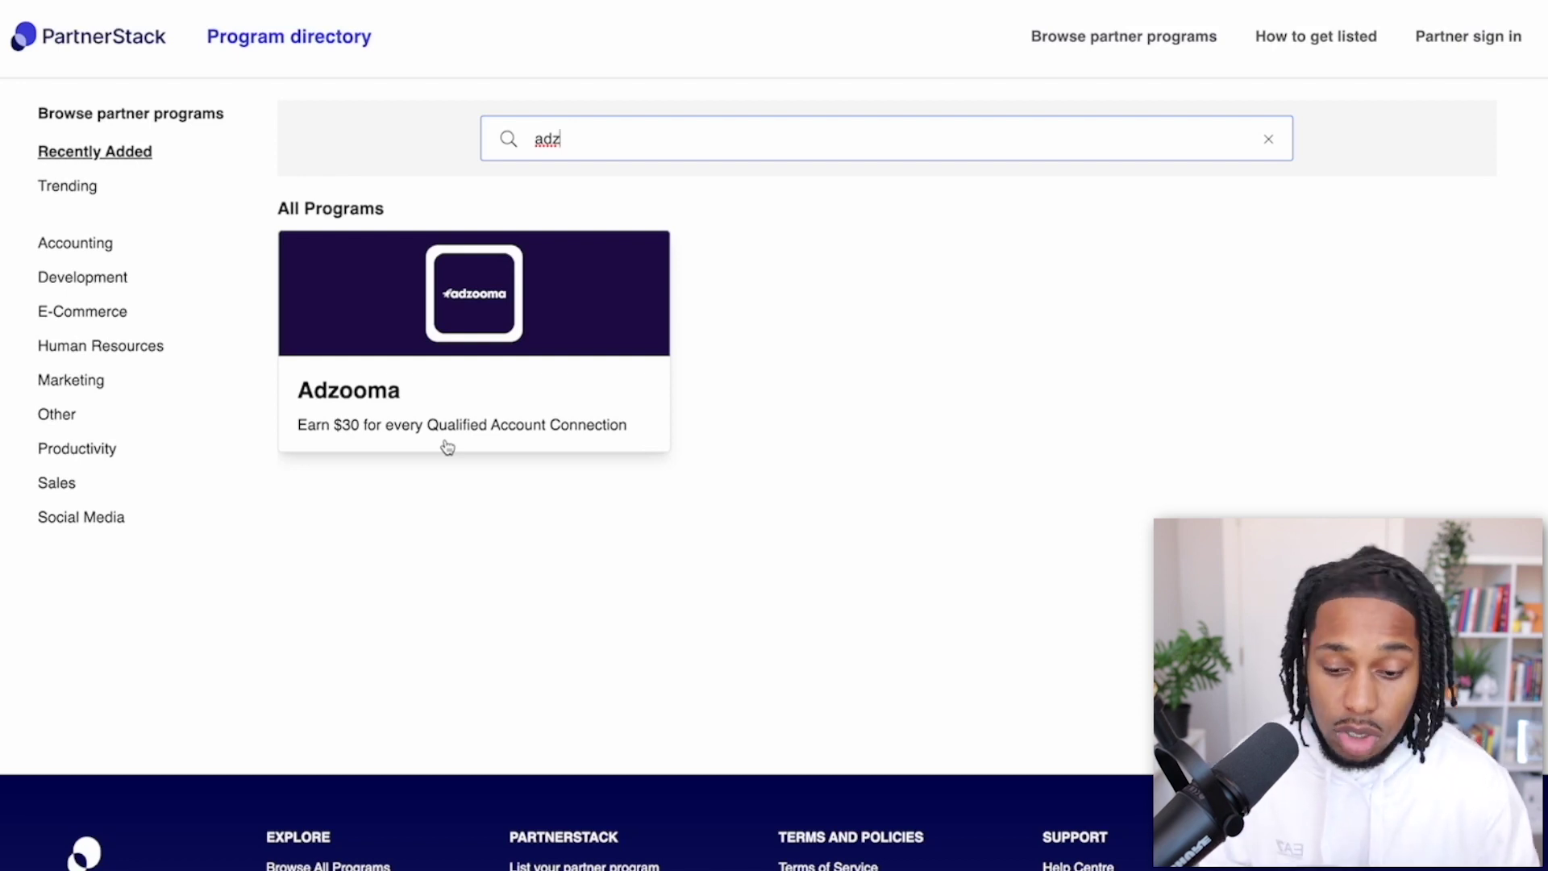
Step: Search the program directory for "adz", open the Adzooma program and read how its rewards work
left_click(447, 447)
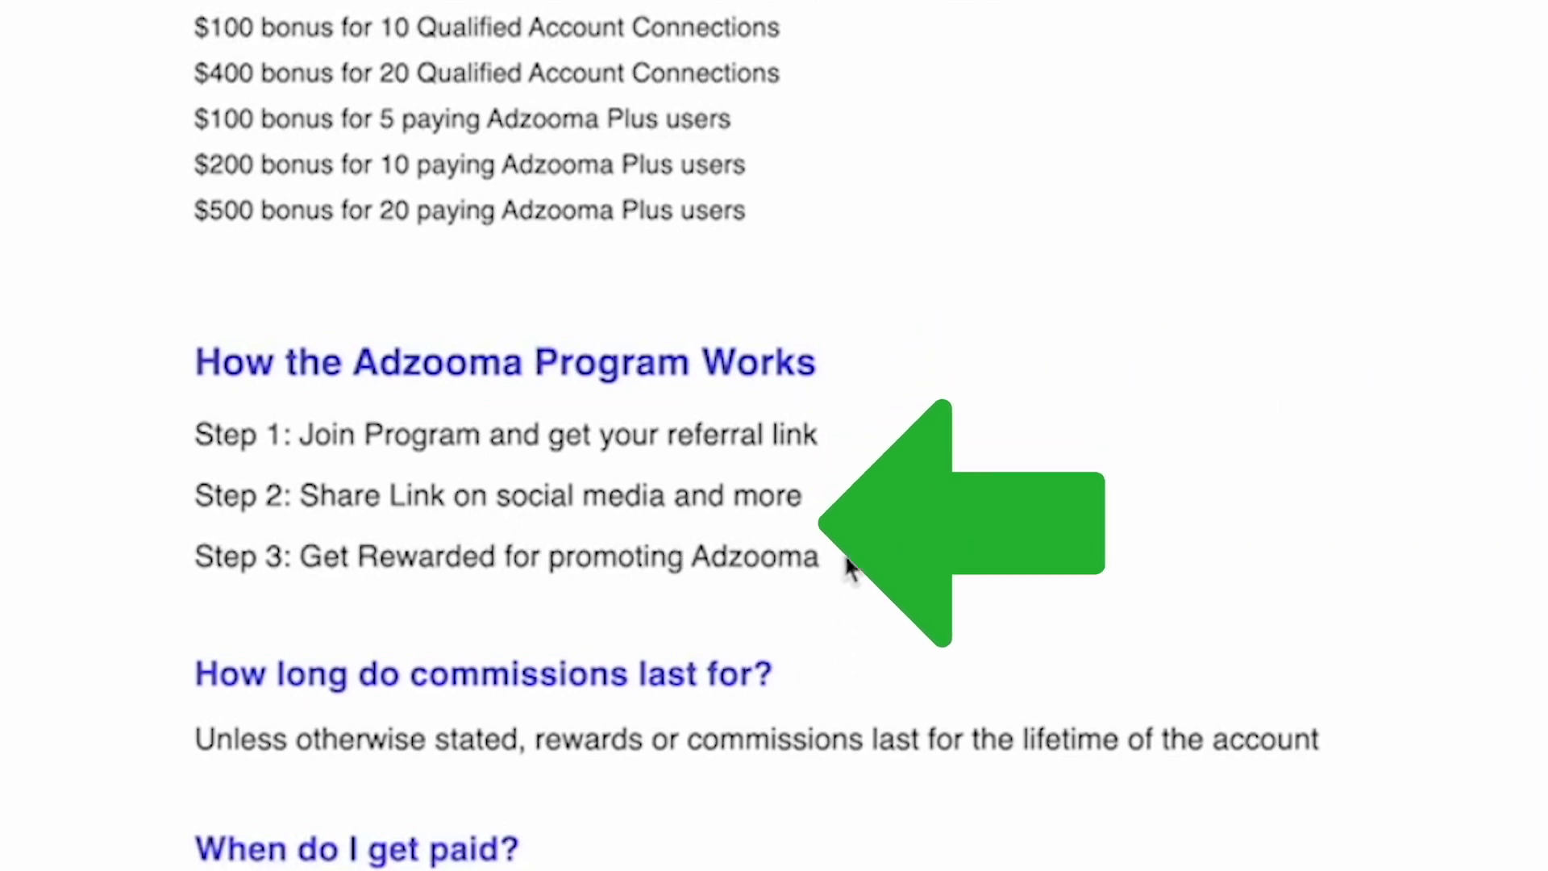
scroll(1371, 259, "up", 2)
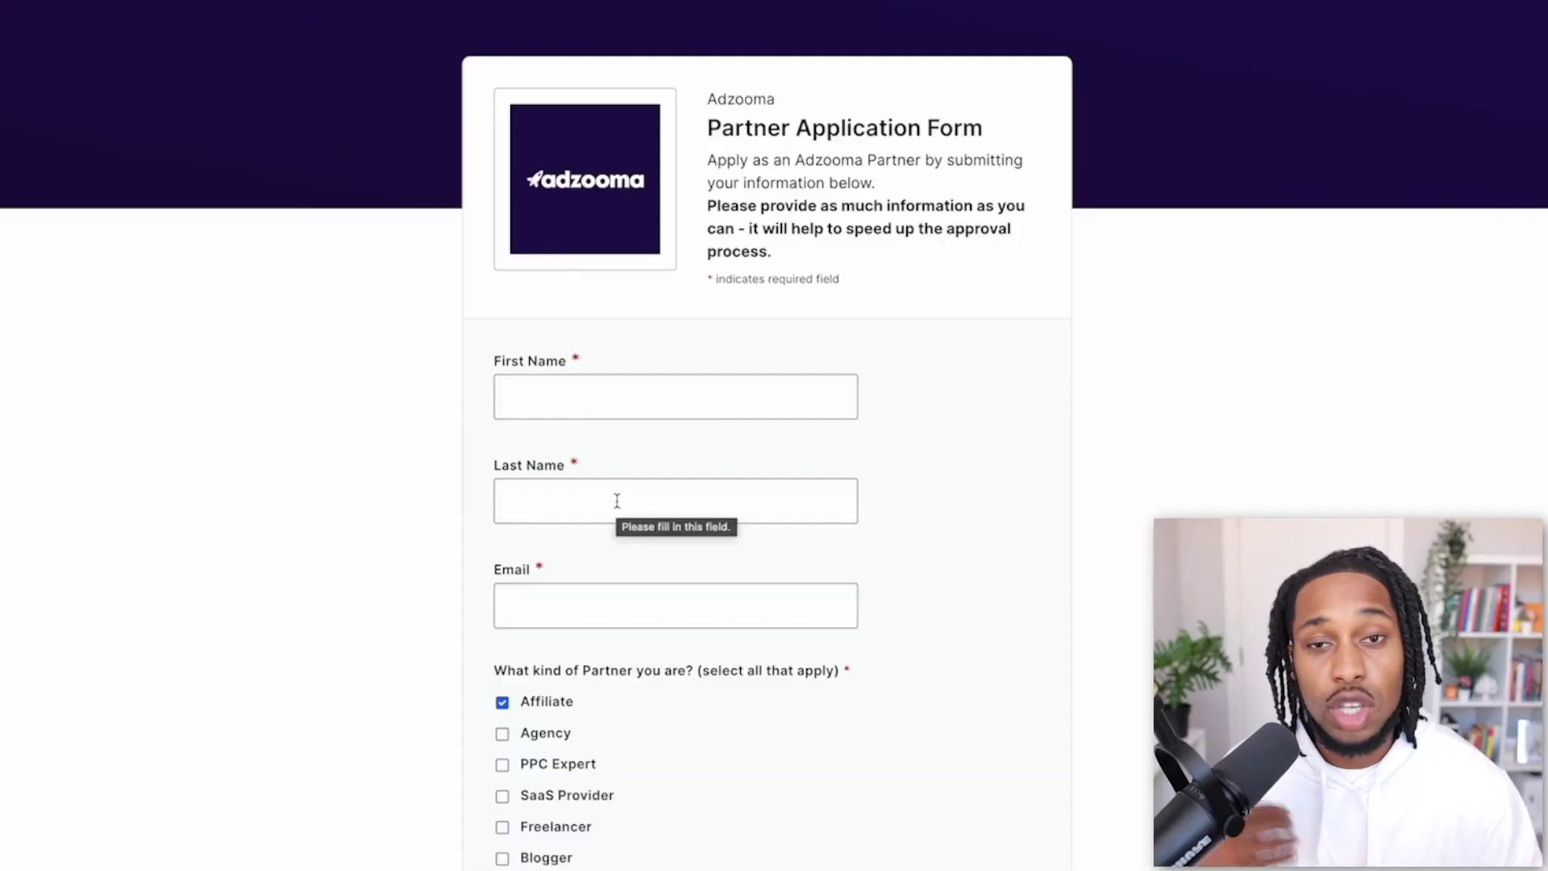
Step: Examine the Adzooma Partner Application Form, including the questions on partner type and planned ways to support Adzooma
scroll(615, 502, "down", 2)
scroll(520, 762, "down", 3)
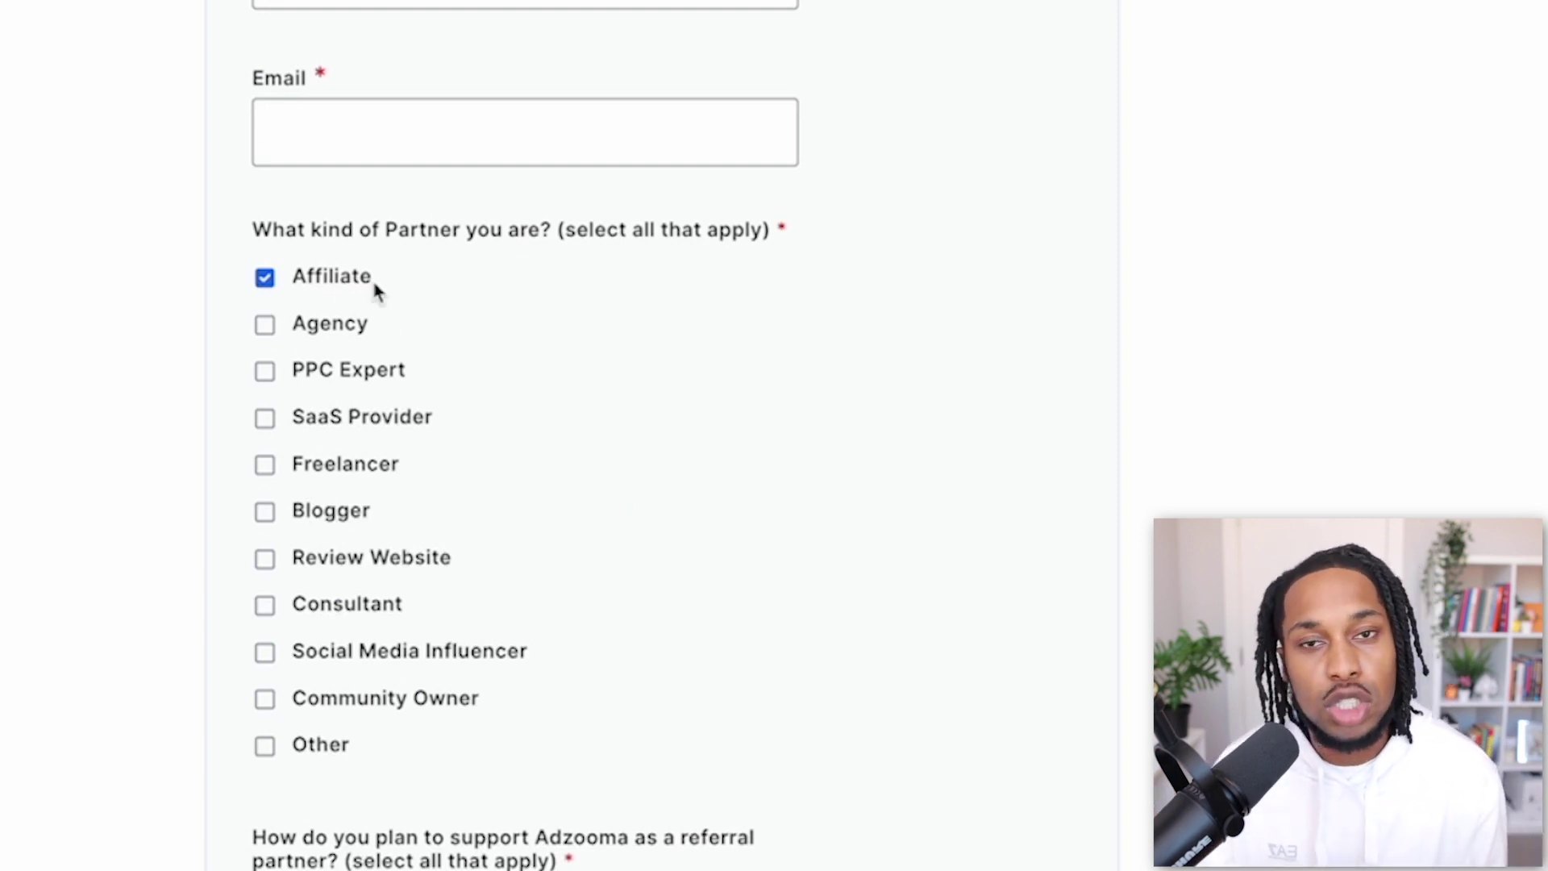
scroll(373, 290, "down", 4)
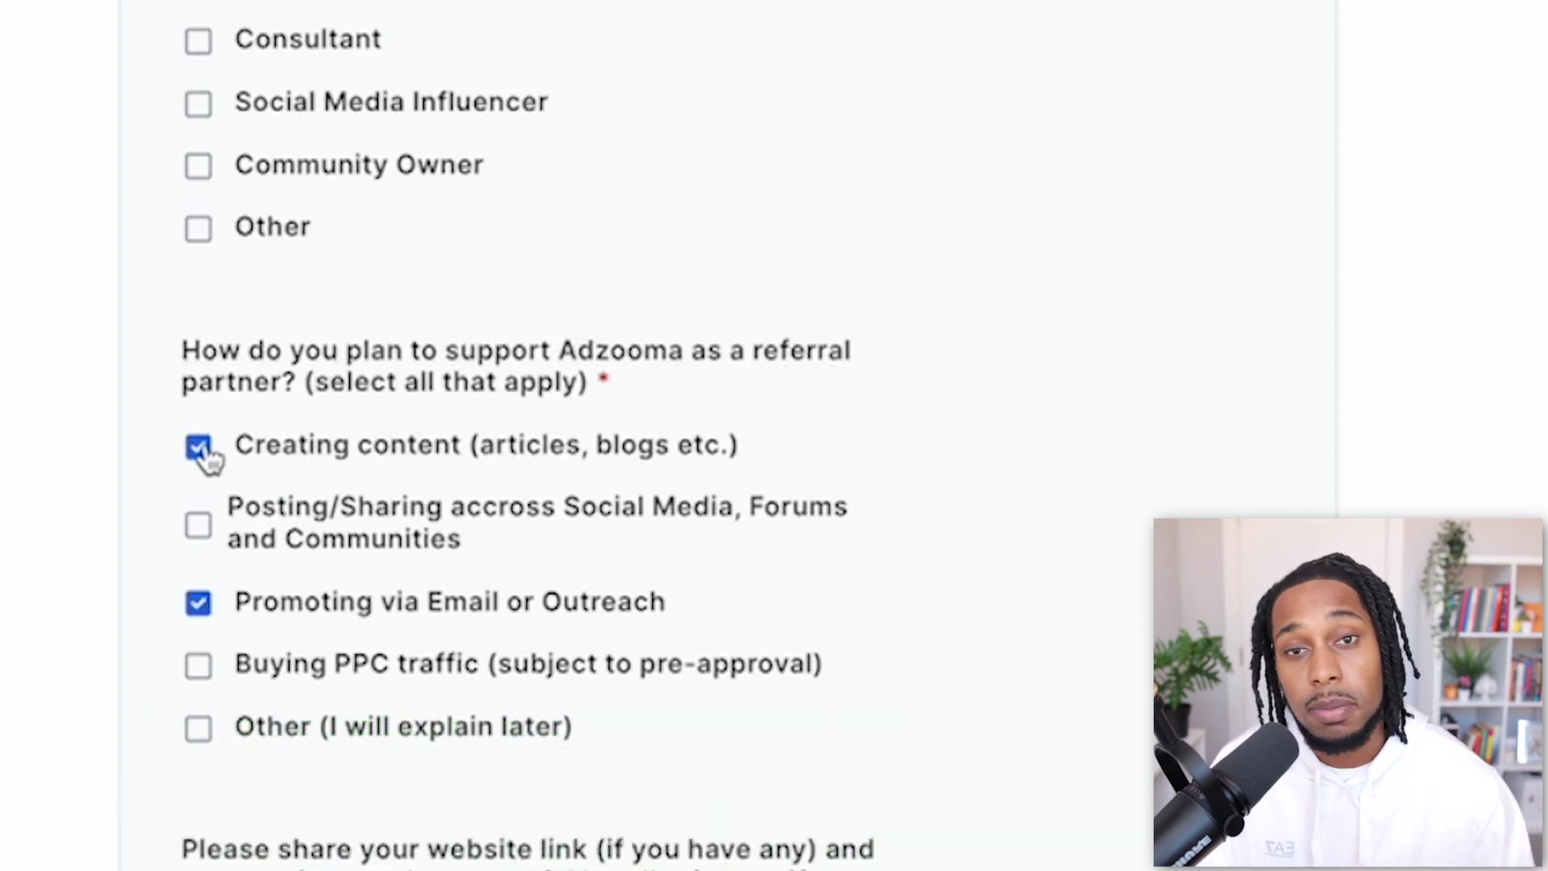
scroll(1106, 621, "down", 6)
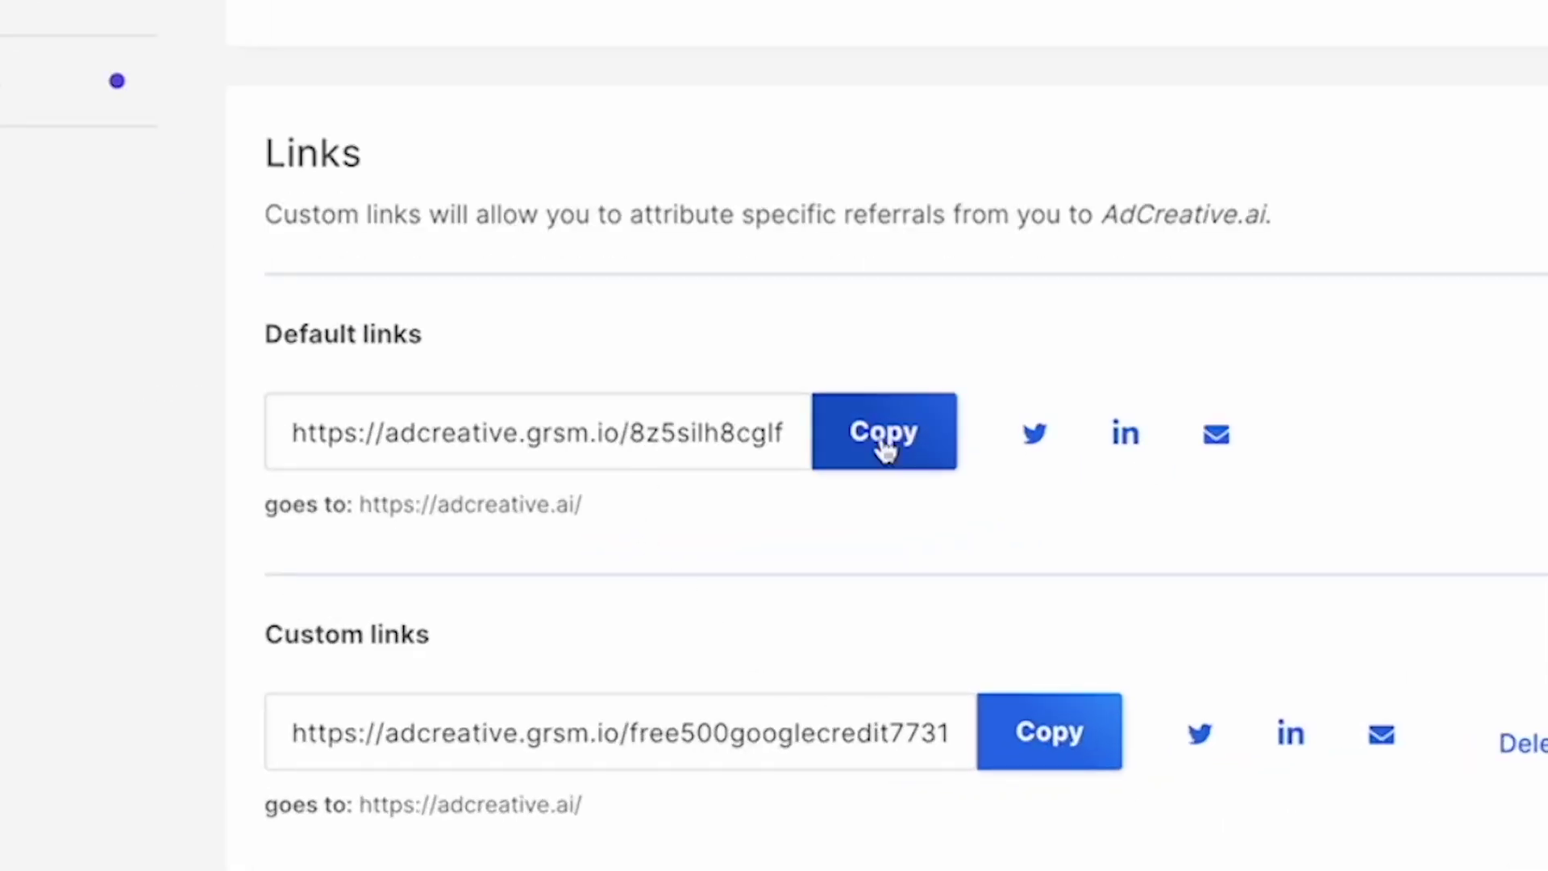
Step: Copy the default referral link of the AdCreative.ai program
left_click(878, 450)
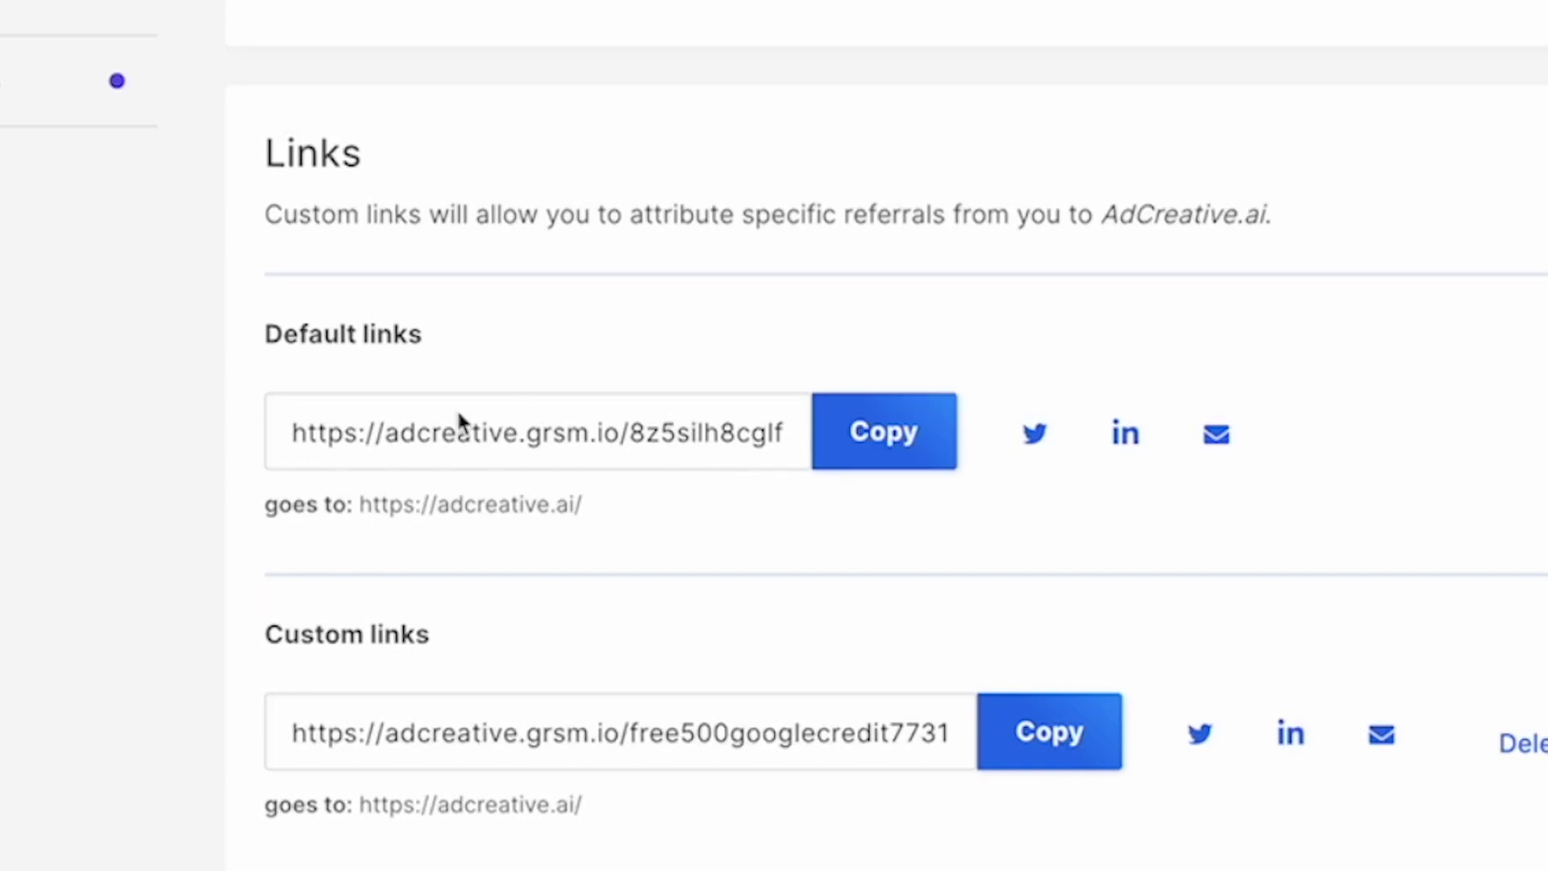
left_click_drag(308, 436, 564, 448)
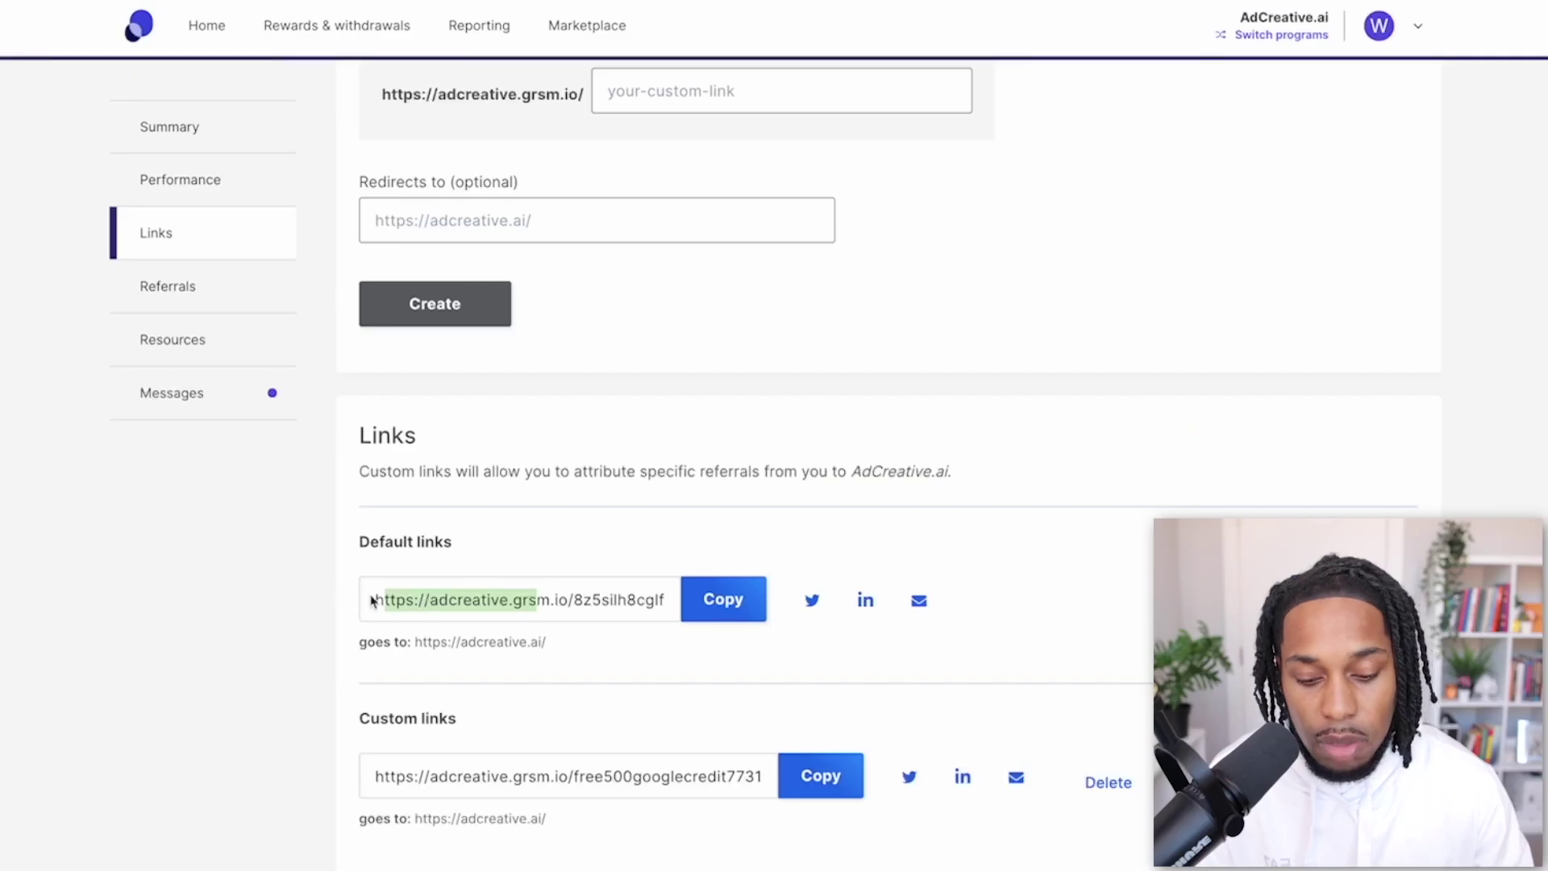
left_click_drag(294, 435, 883, 459)
left_click_drag(722, 614, 716, 608)
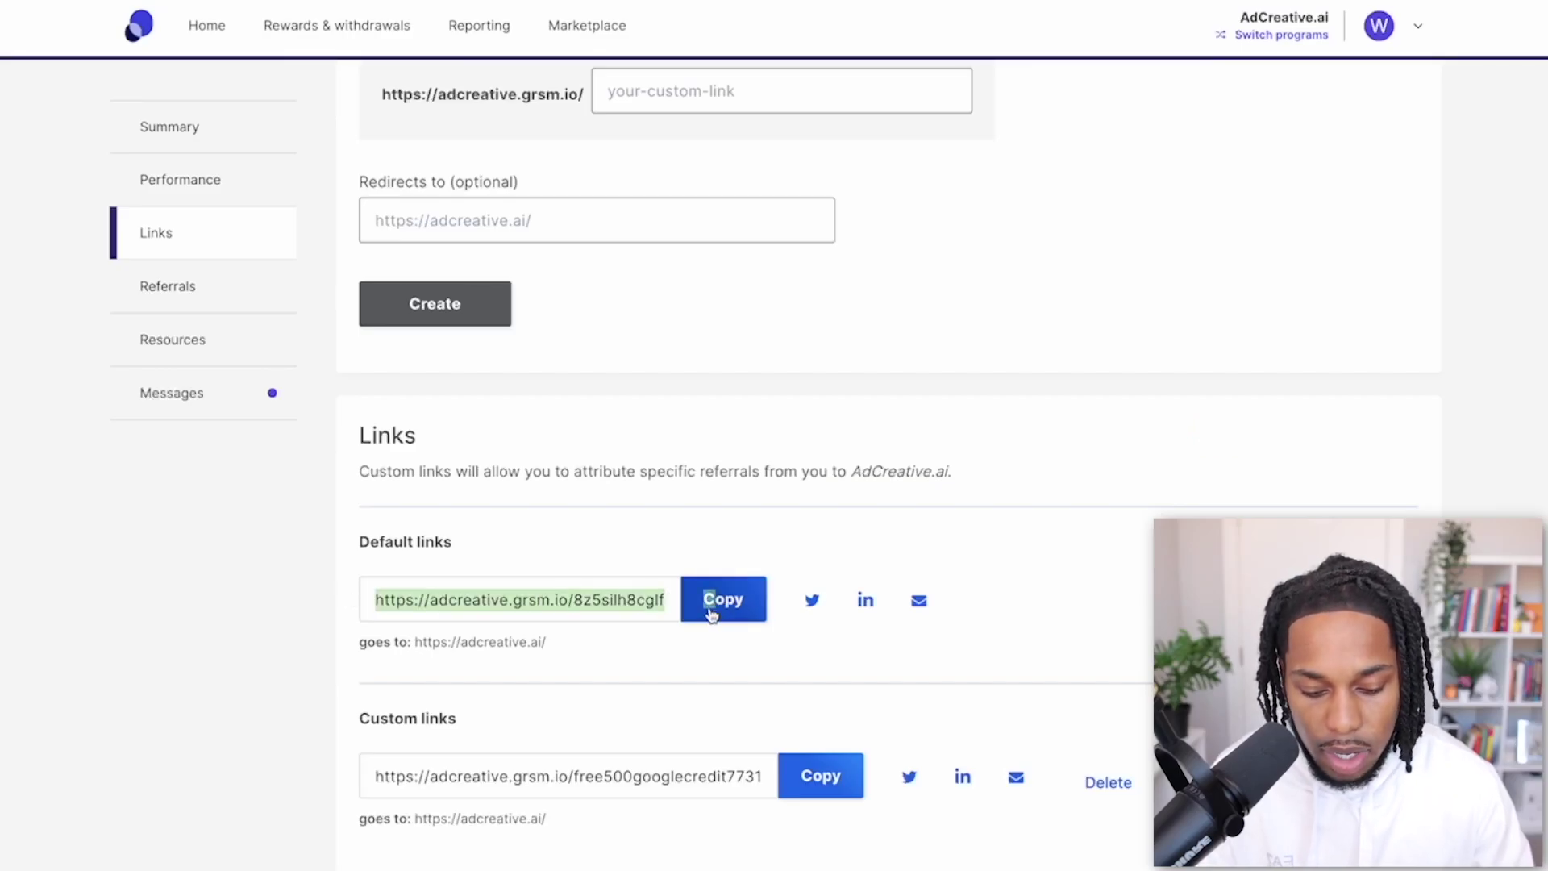
left_click(718, 605)
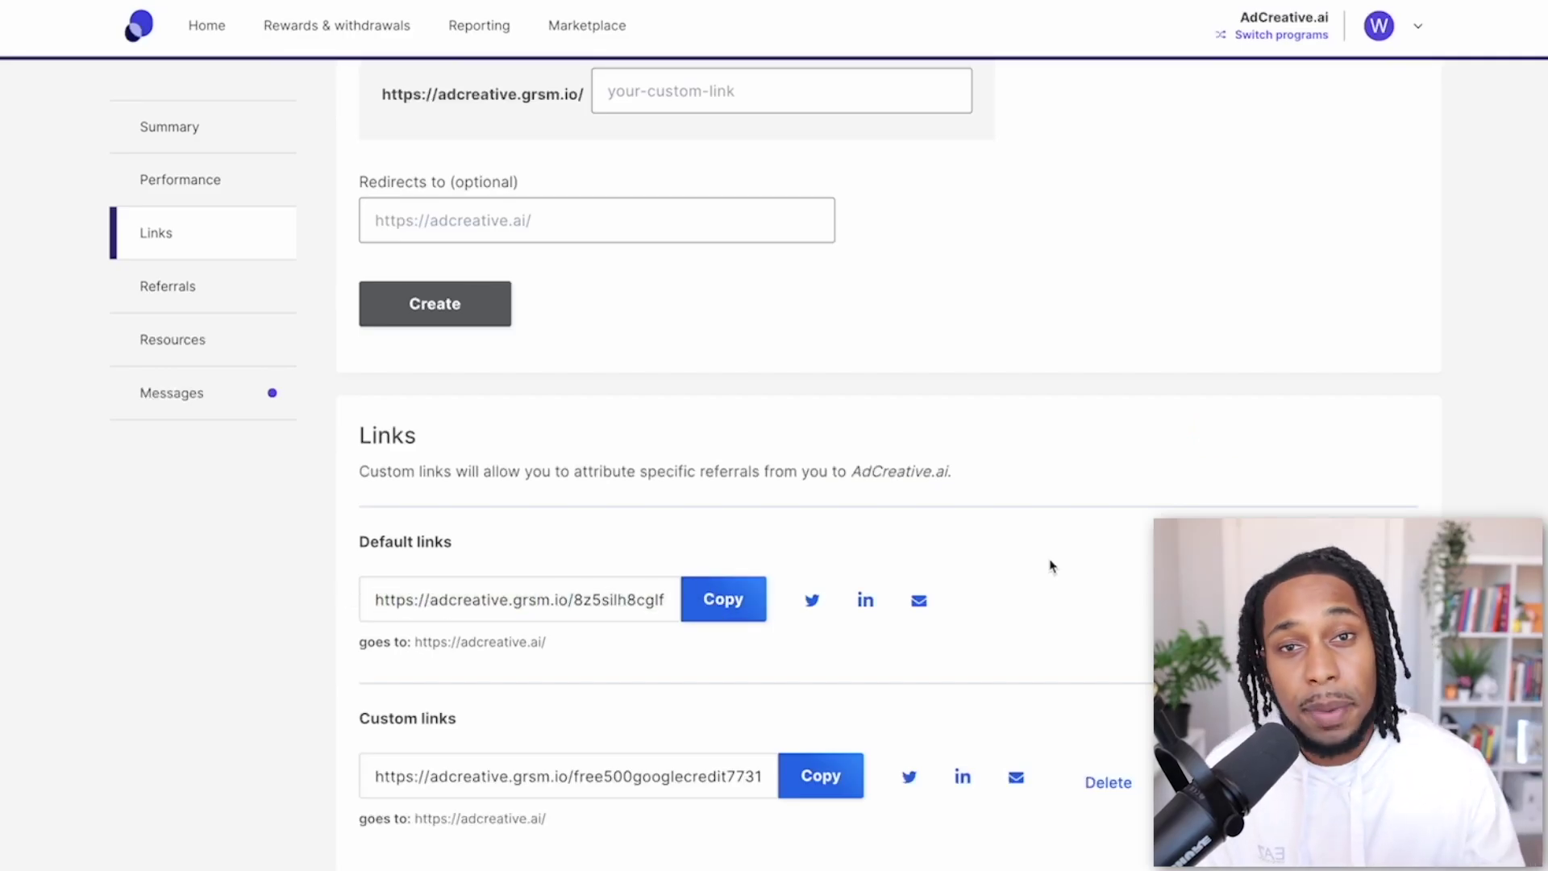
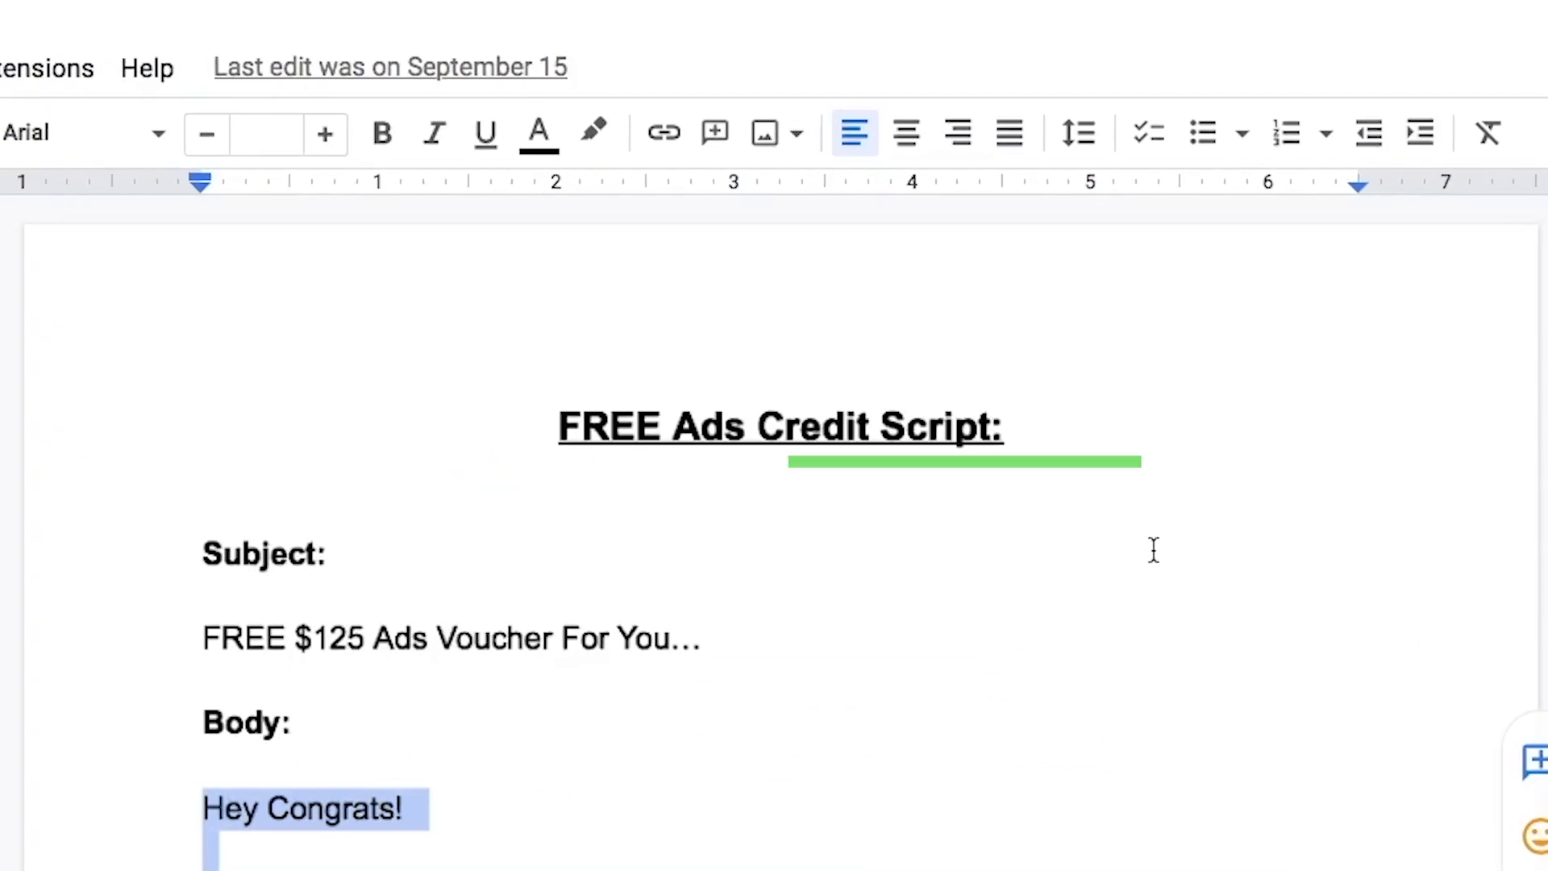
key("Left")
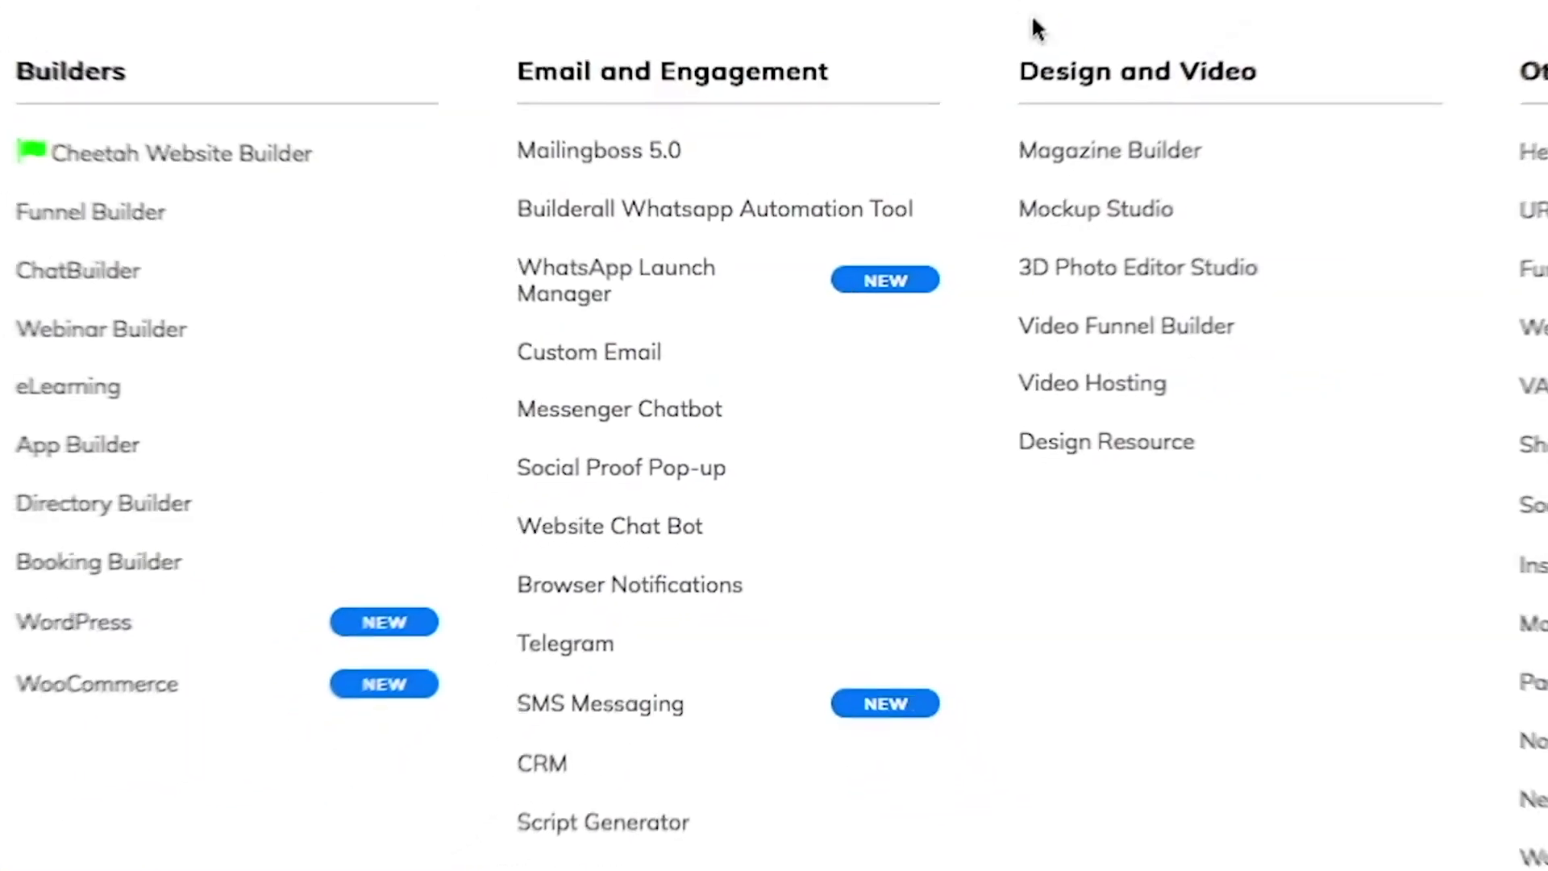
Step: Open Mailingboss 5.0 in Builderall and start a new send from the Regular/Broadcast emails
left_click(671, 156)
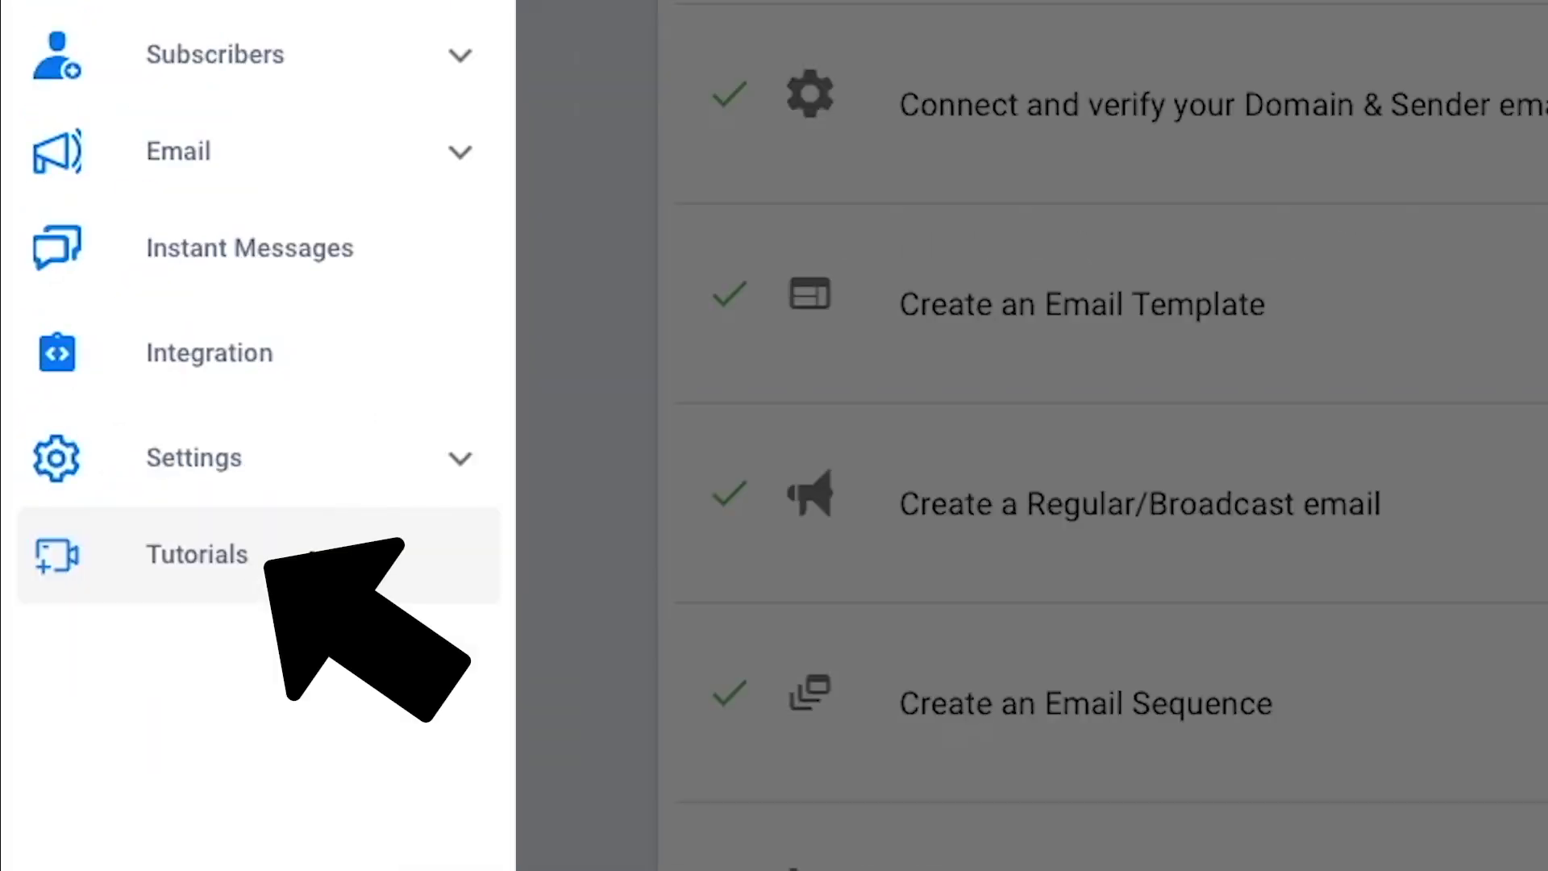
left_click(316, 553)
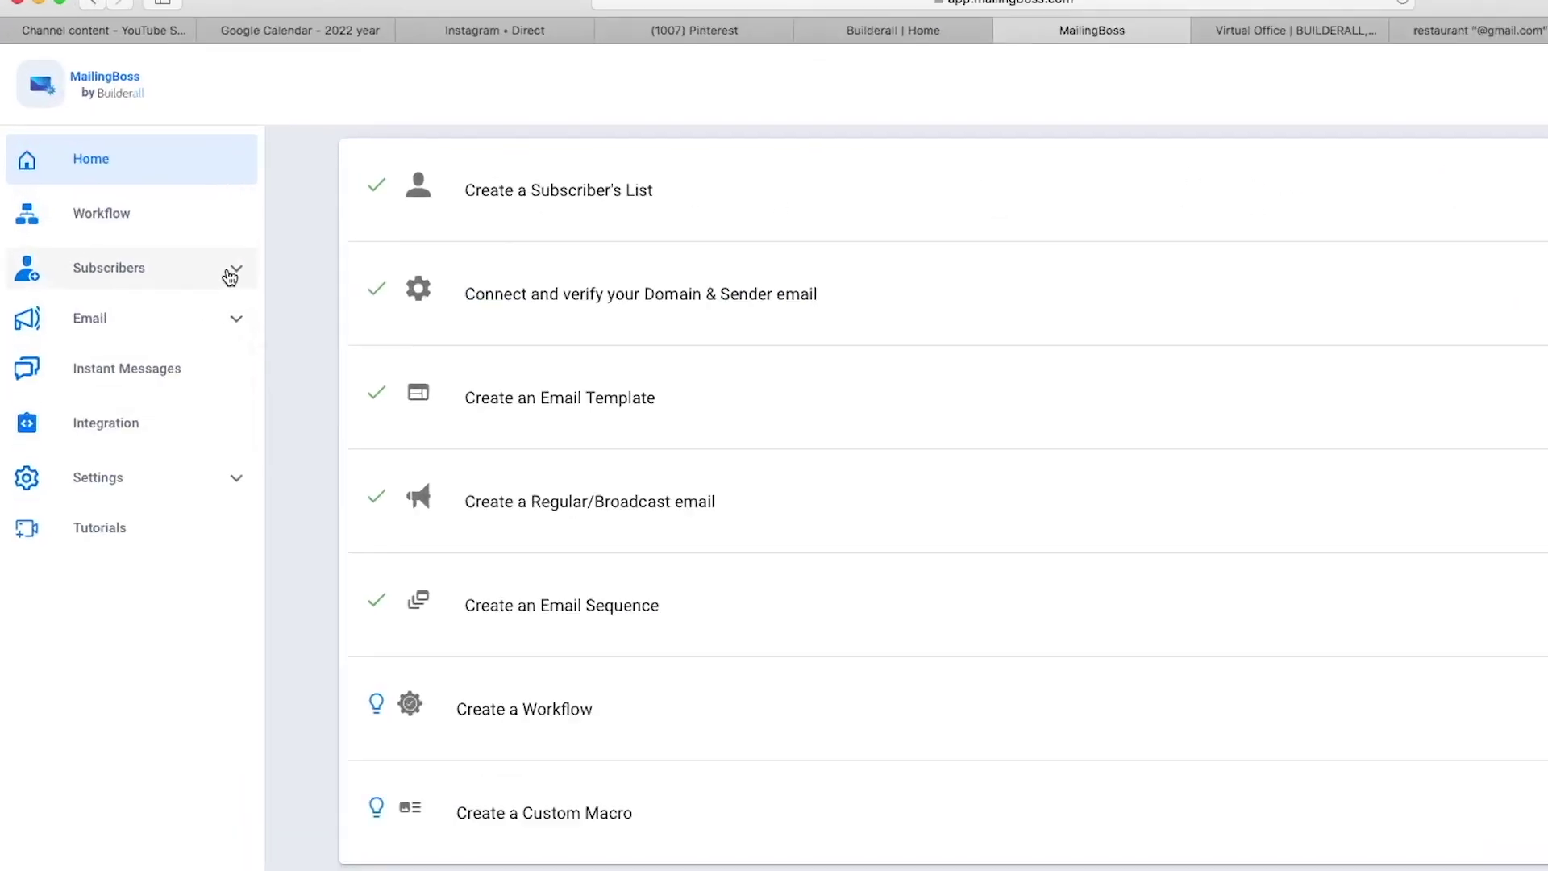
left_click(173, 245)
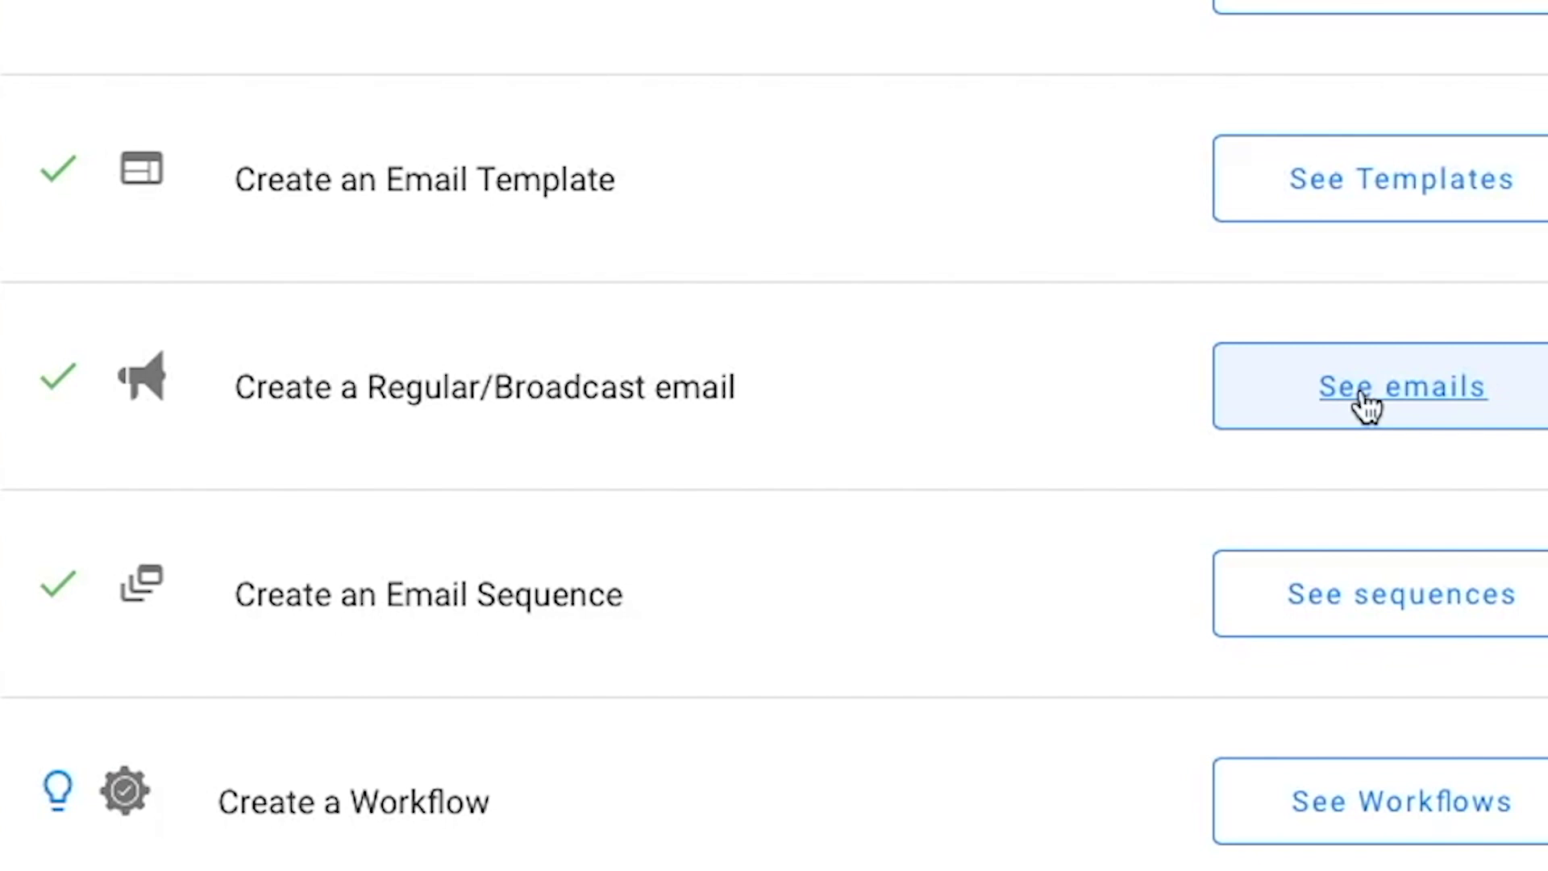
left_click(1363, 392)
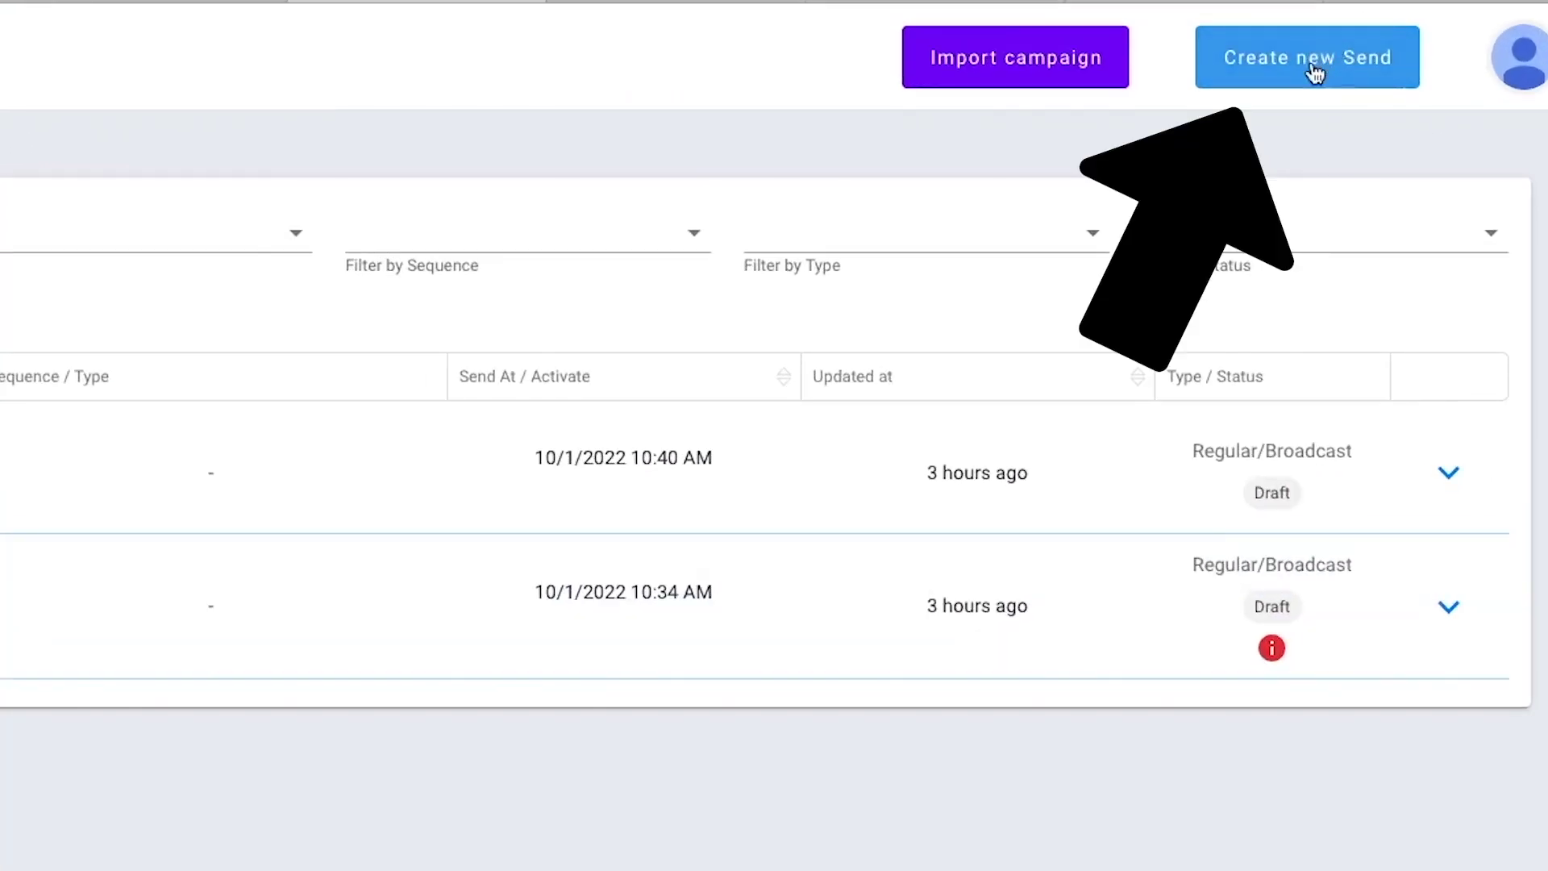
left_click(1311, 73)
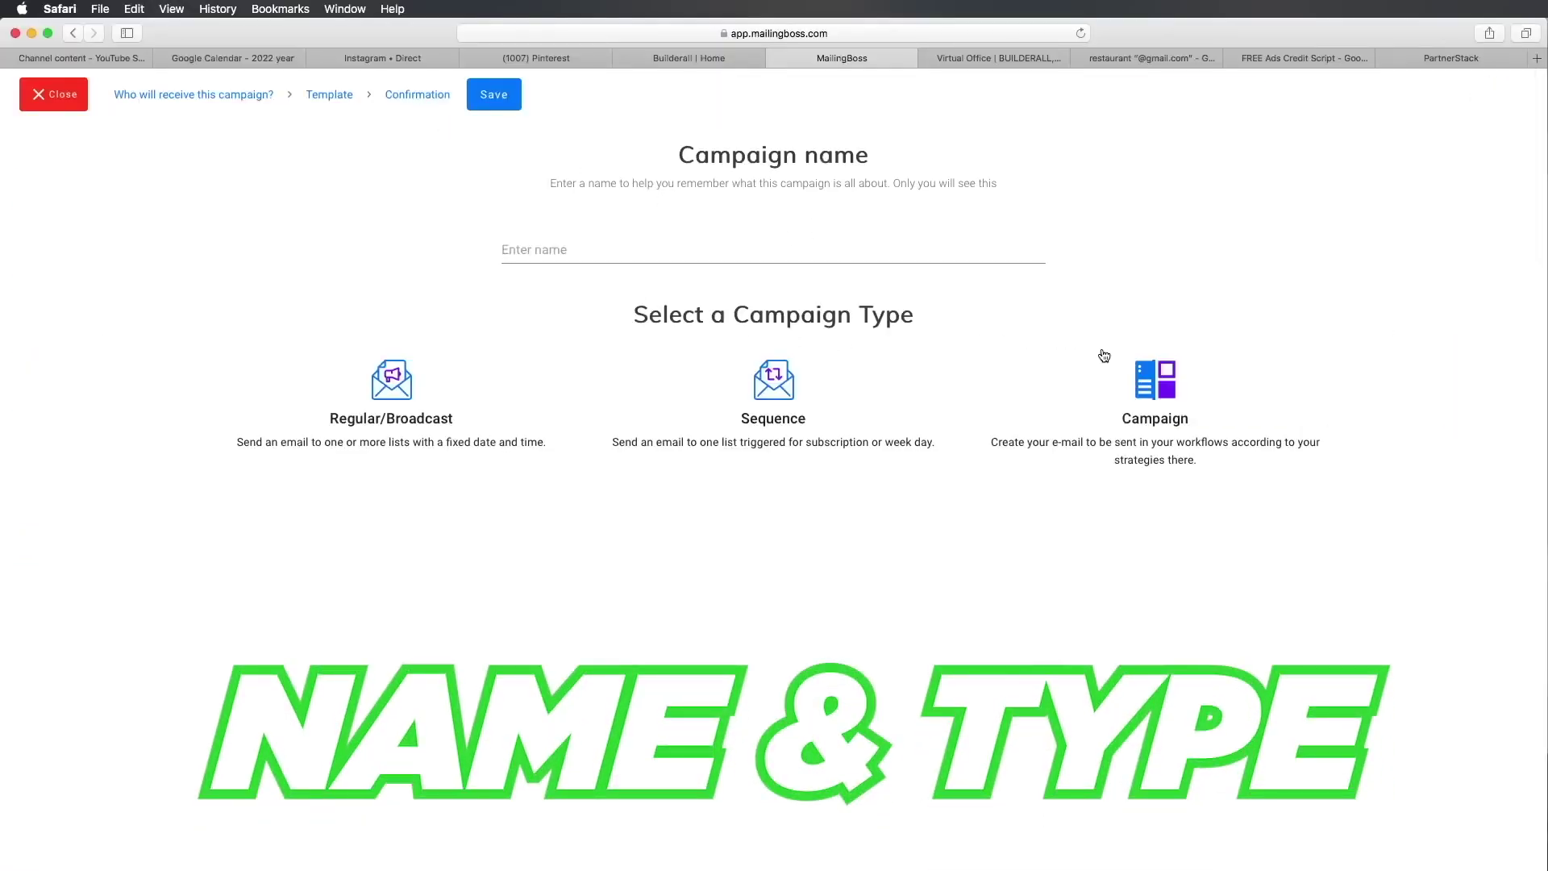
Step: Name the campaign "Adszooma" and choose Regular/Broadcast as its type
left_click(692, 250)
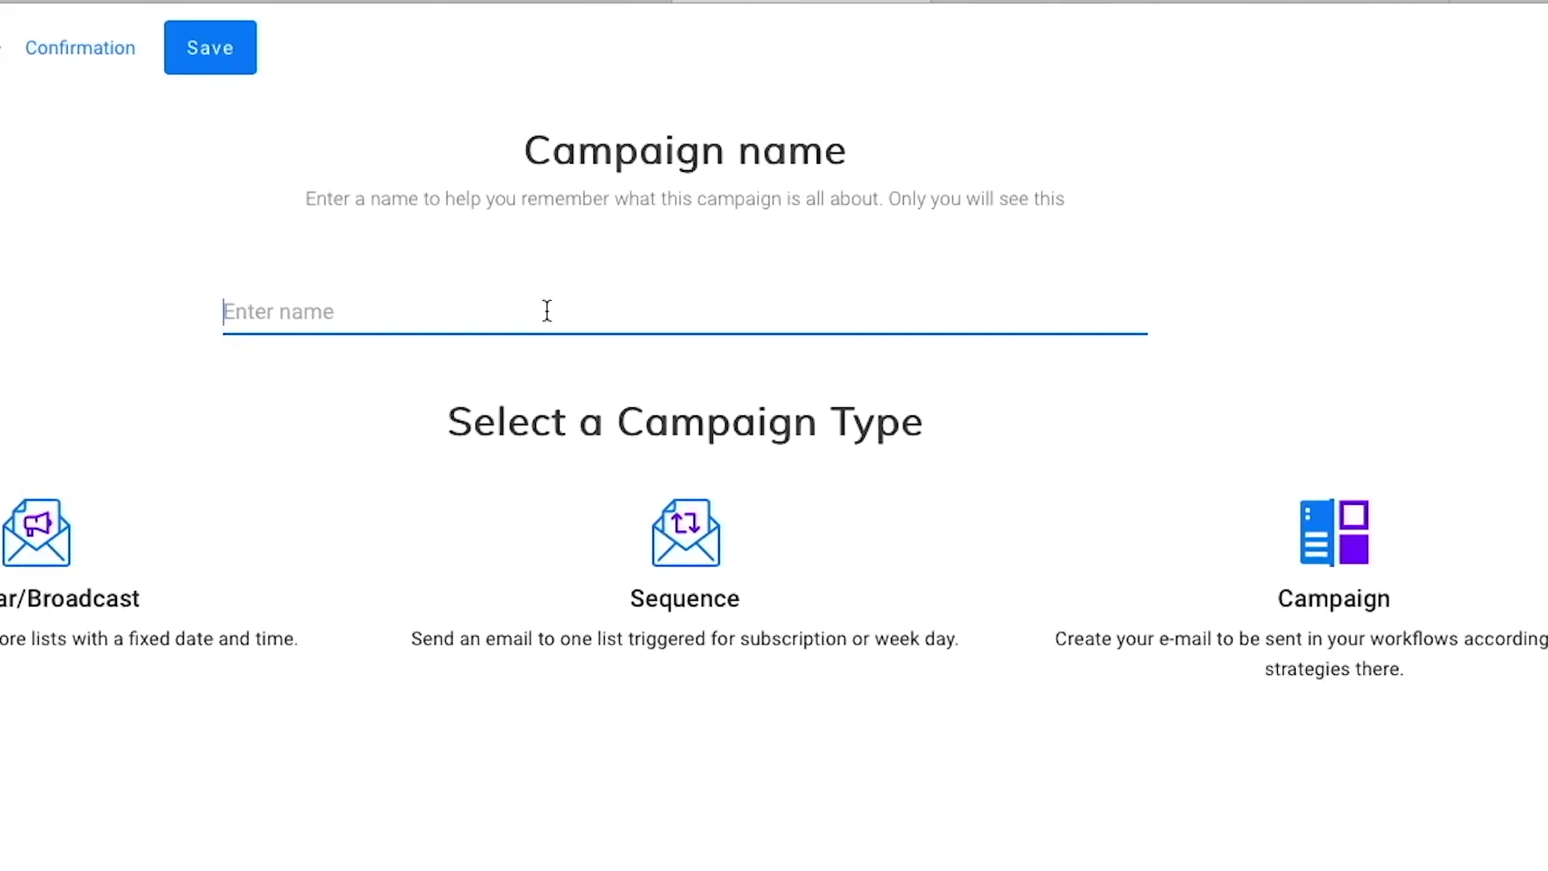
type("Adszooma")
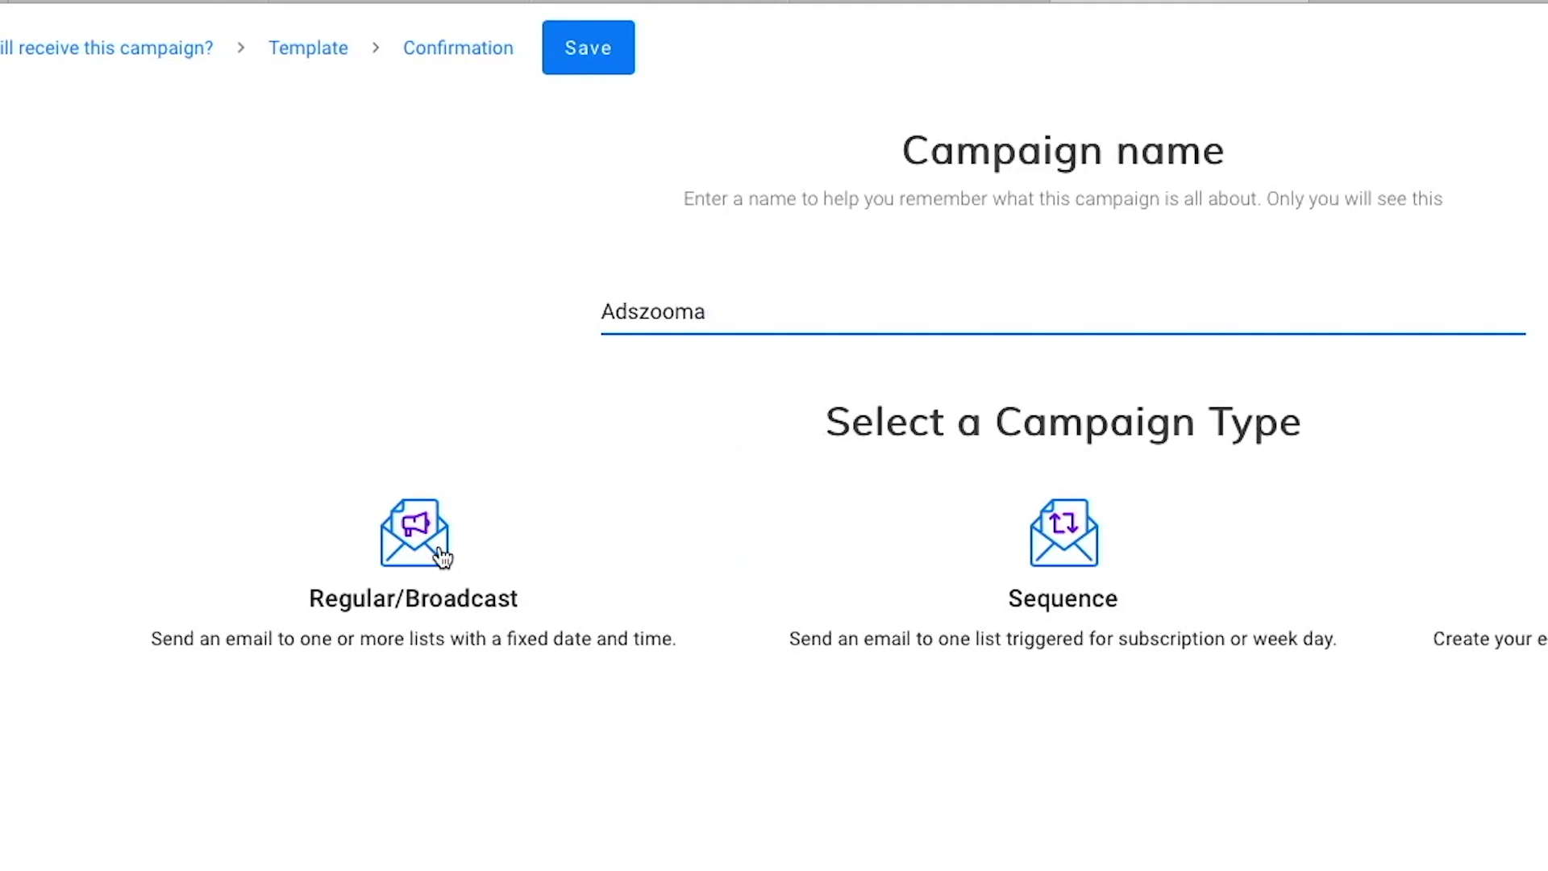
left_click(442, 556)
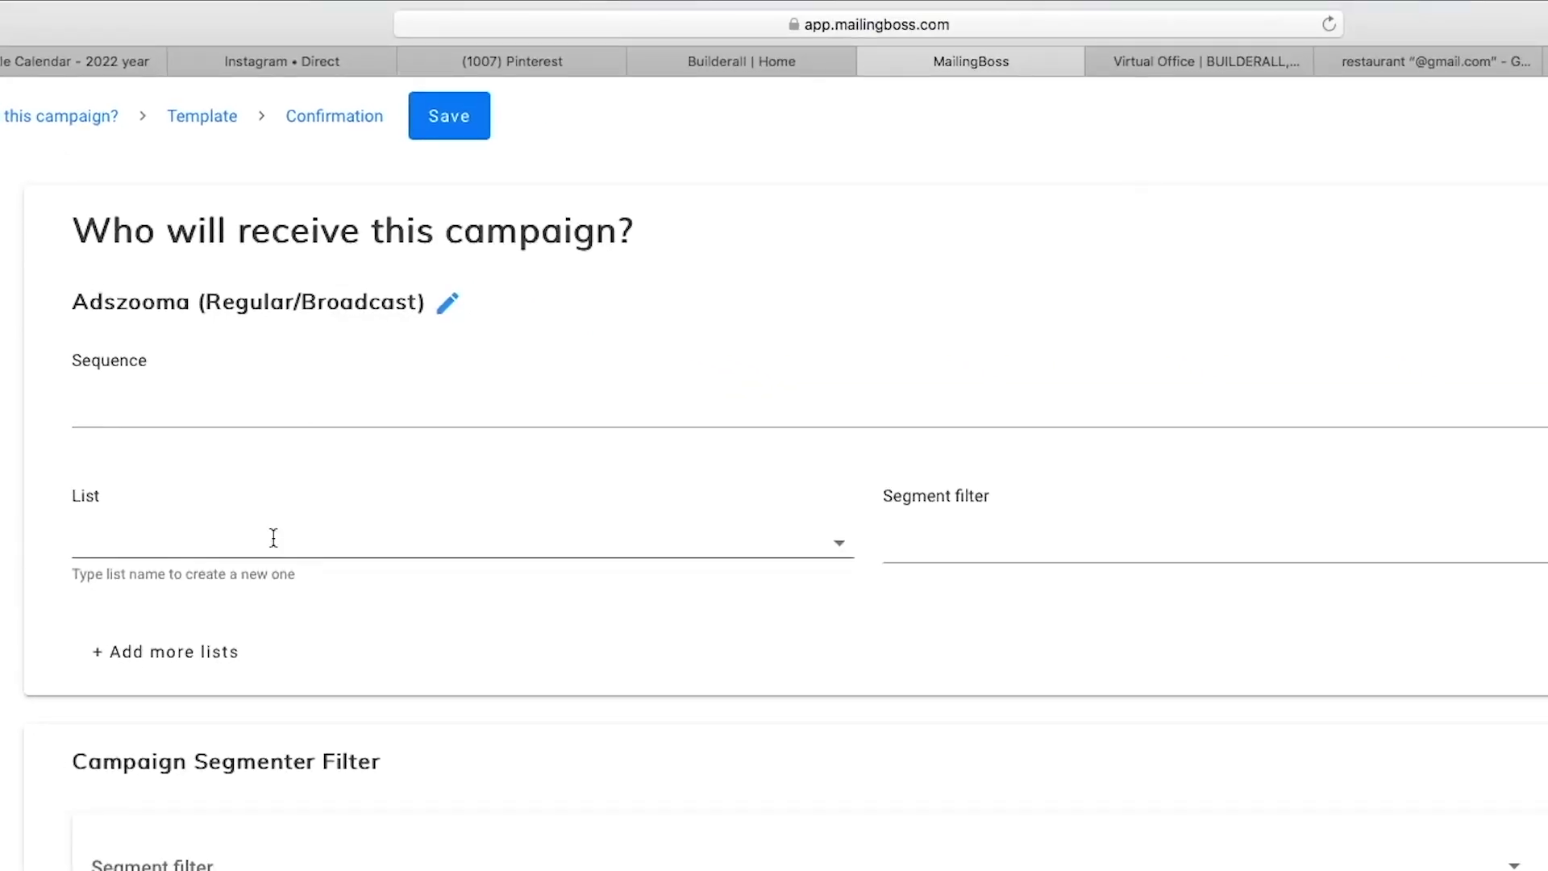
Step: Choose the EM Landing list as the campaign's recipients and save the selection
left_click(273, 537)
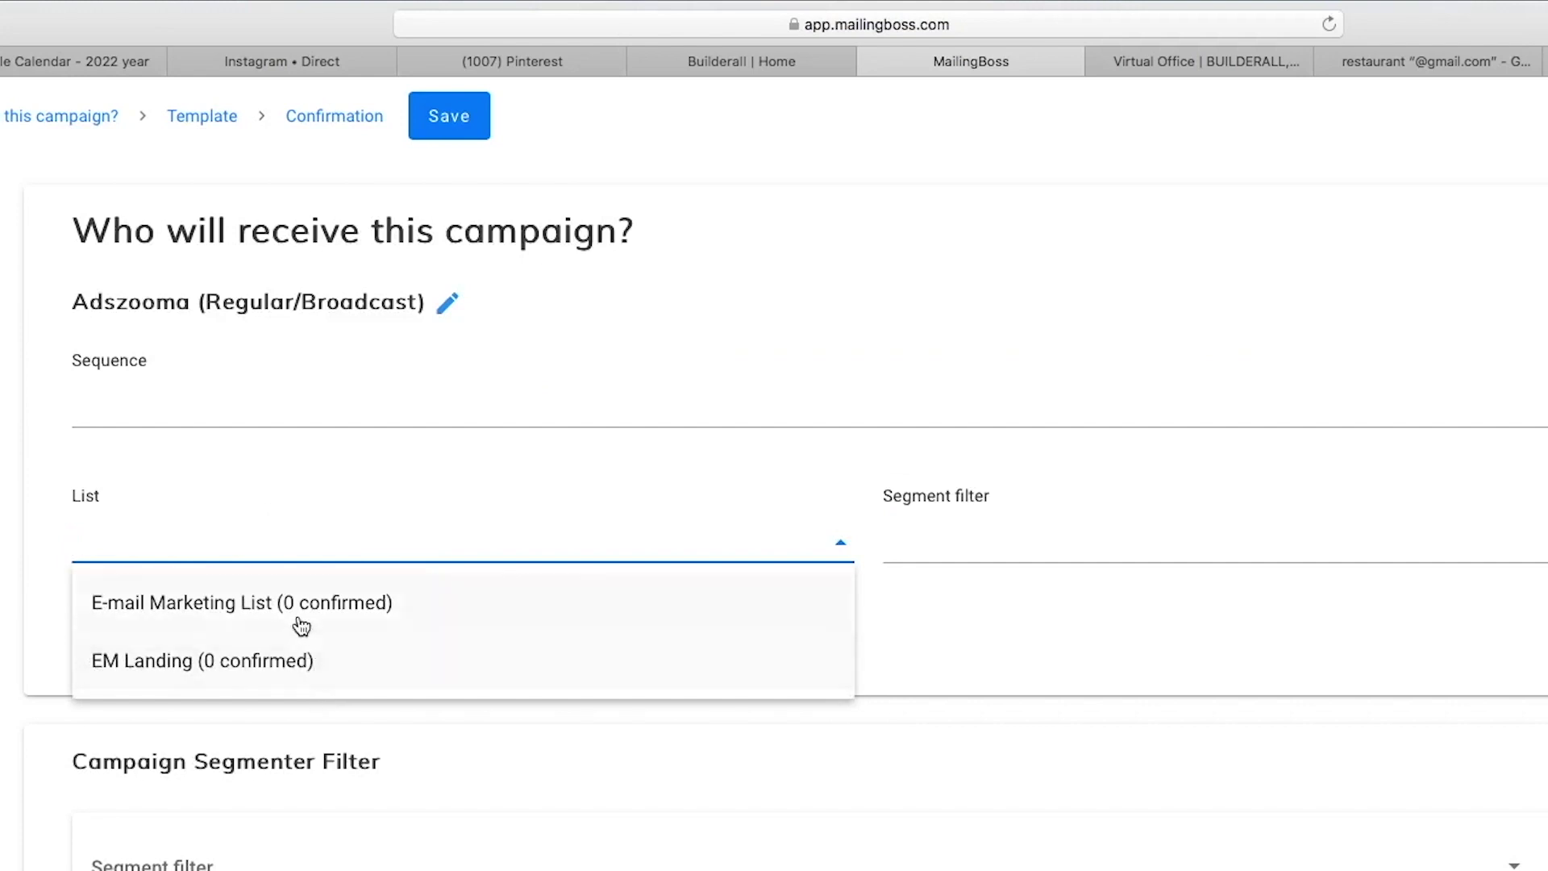
left_click(331, 661)
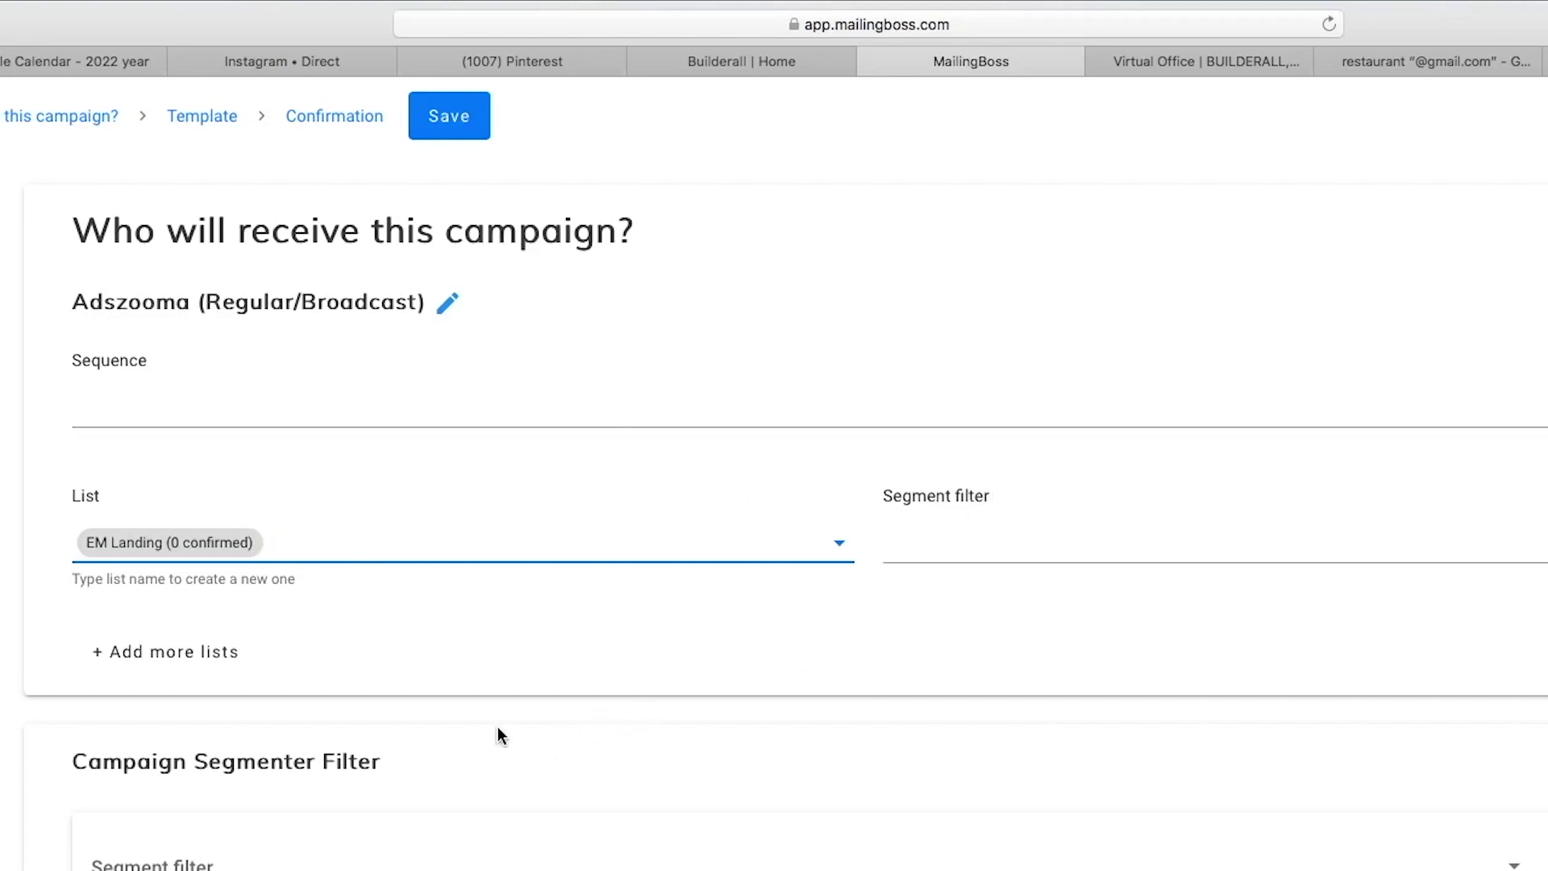
left_click(450, 117)
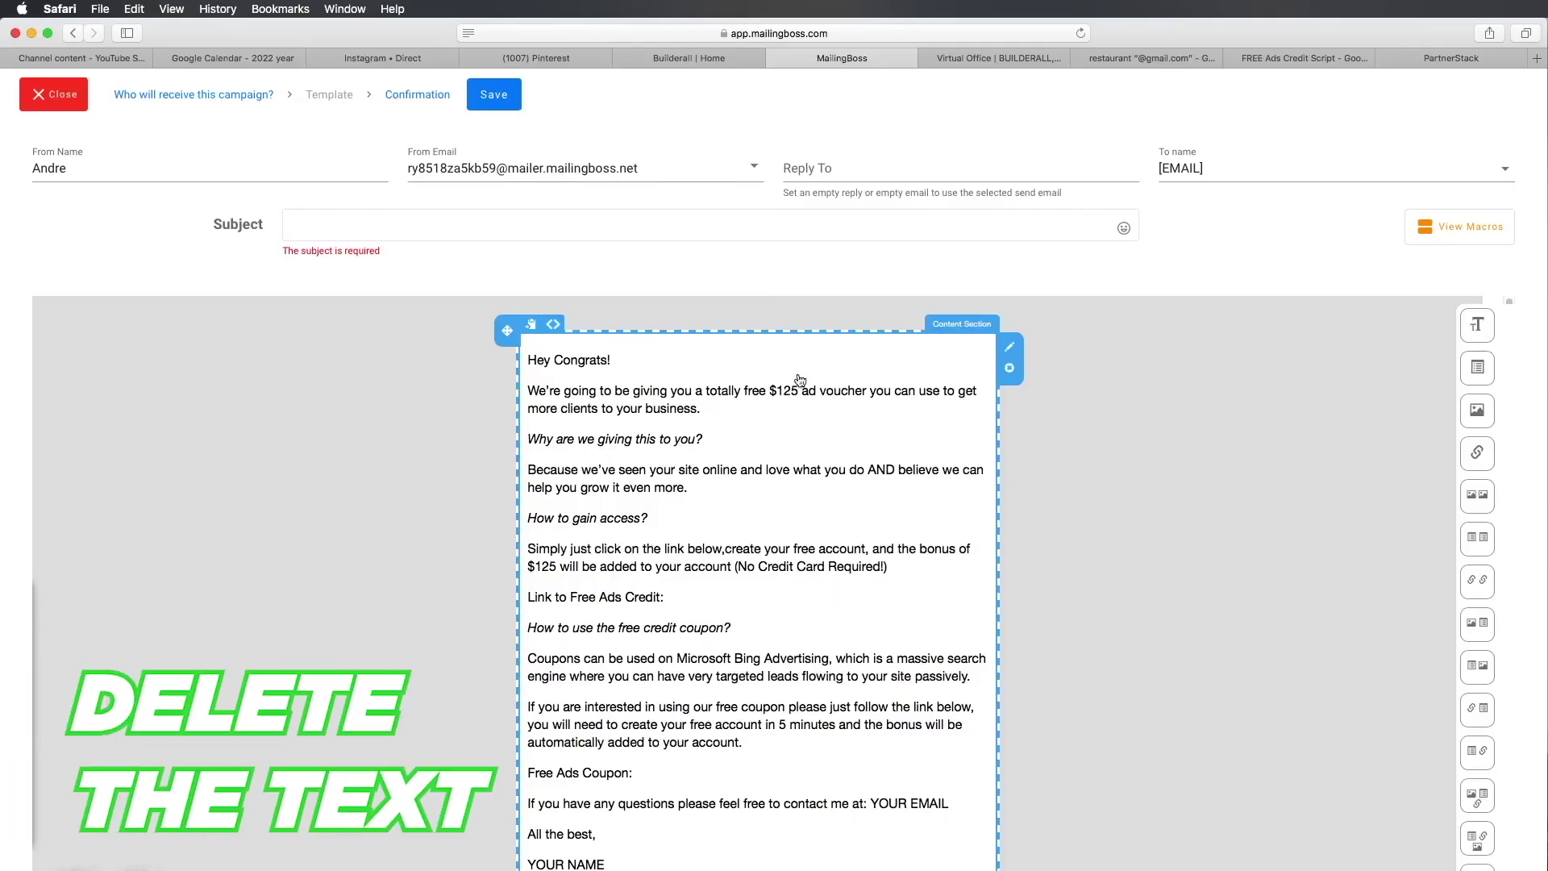
Step: Copy the subject "FREE $125 Ads Voucher For You…" from the FREE Ads Credit Script document and return to the MailingBoss campaign
left_click(1306, 56)
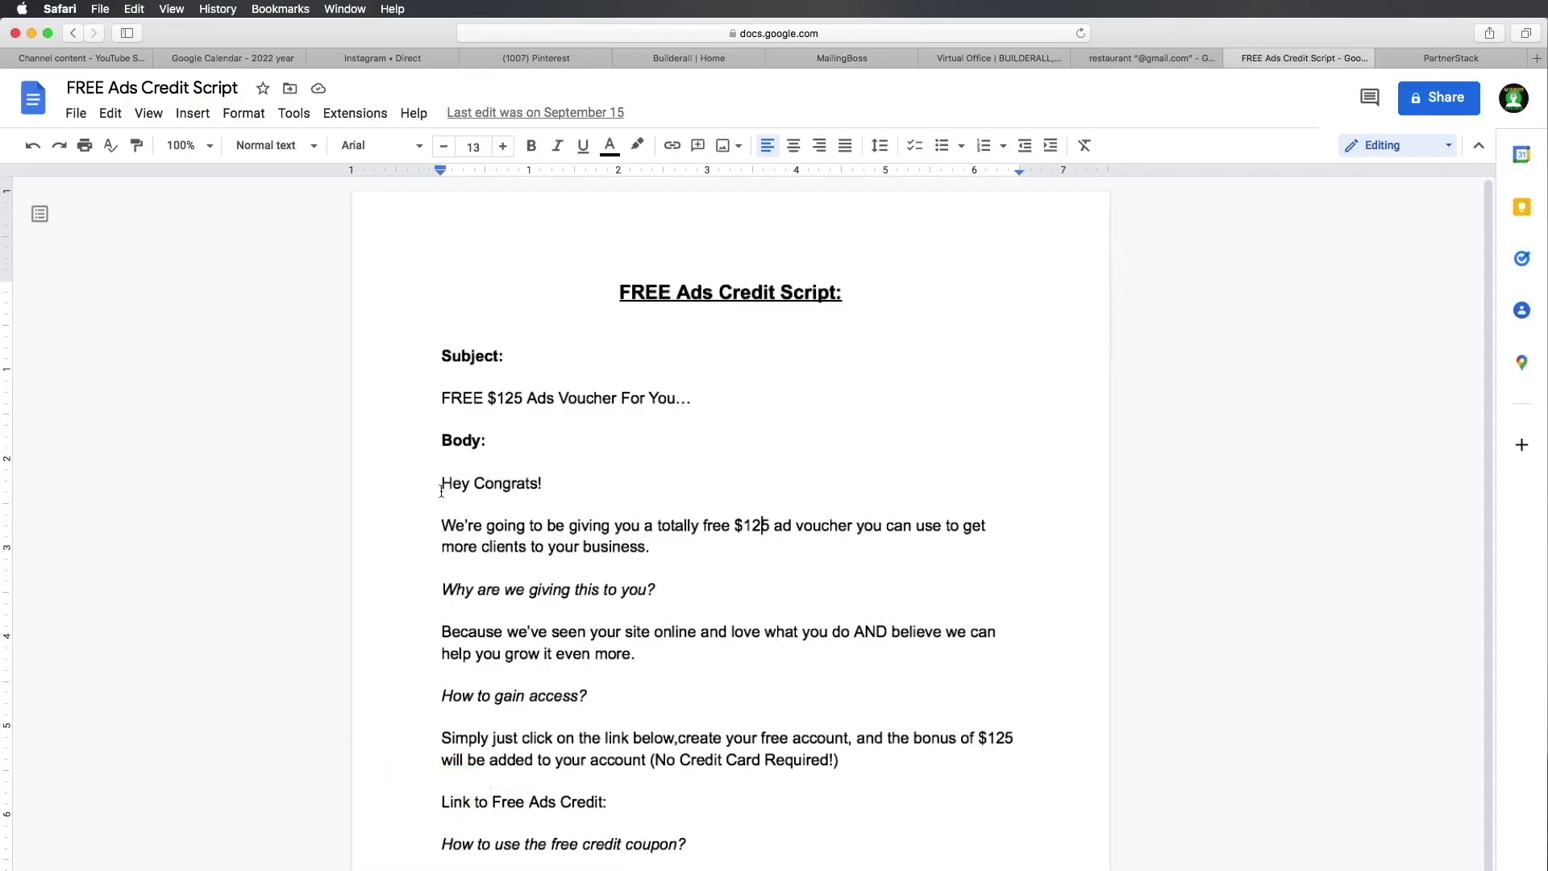
left_click_drag(441, 483, 452, 867)
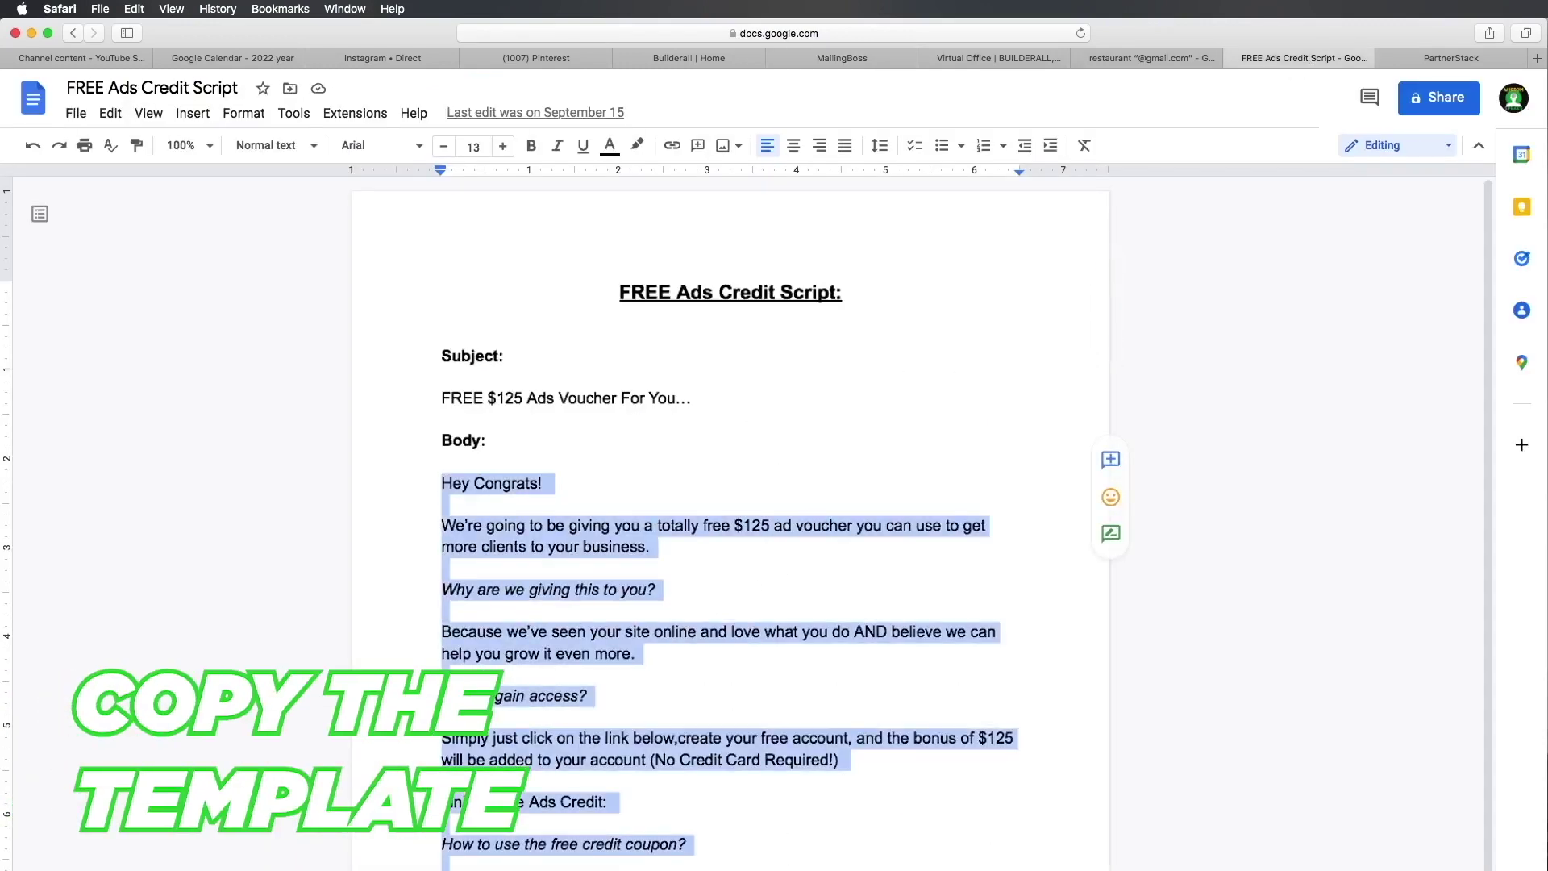
left_click(646, 386)
left_click_drag(691, 396, 438, 395)
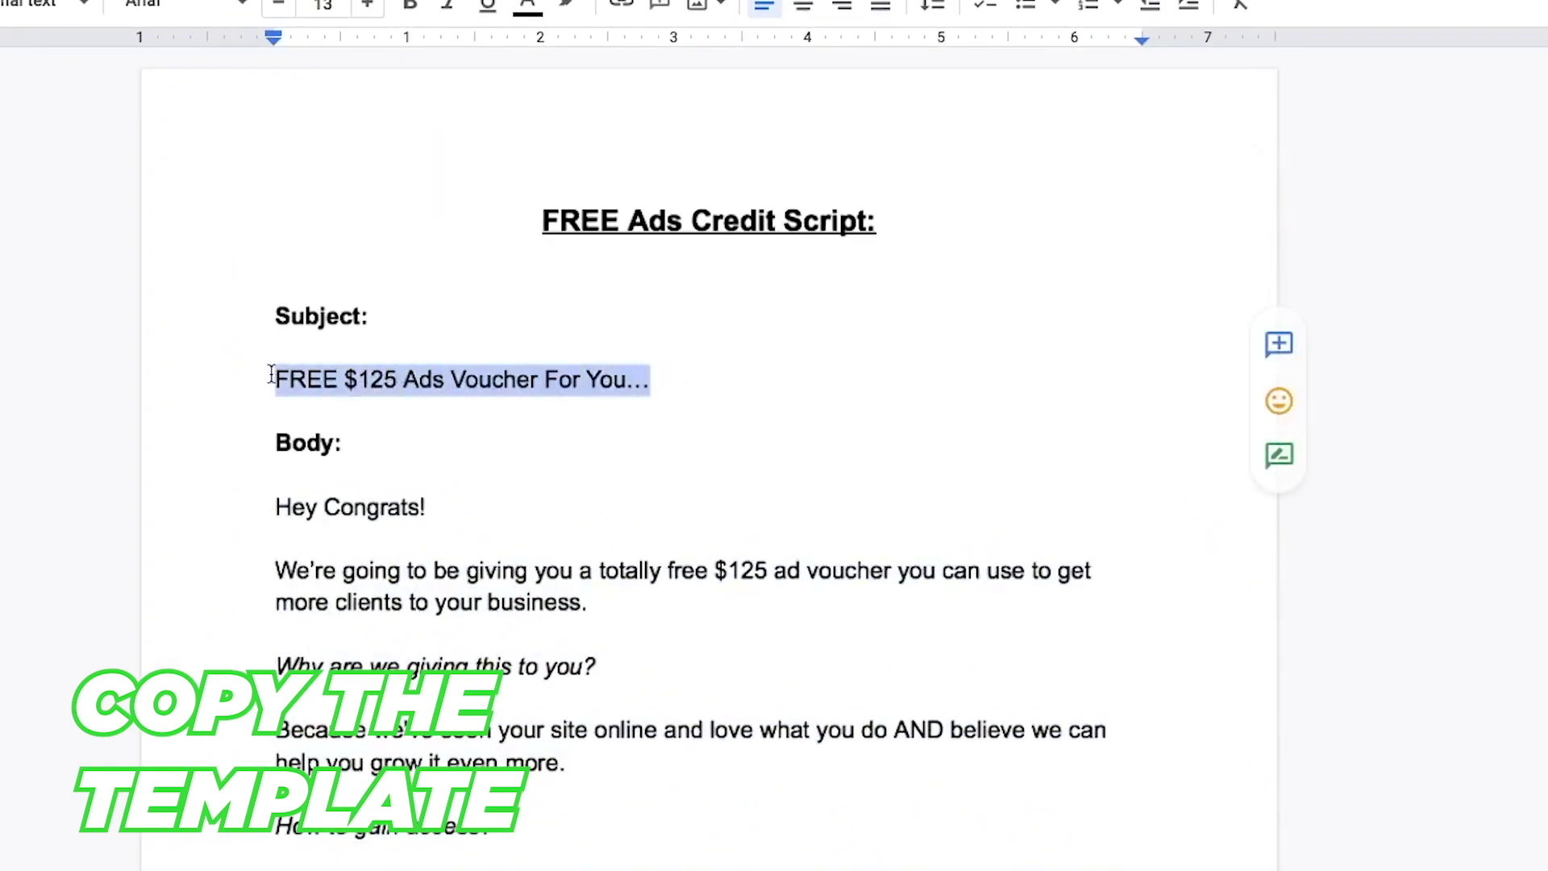
right_click(322, 371)
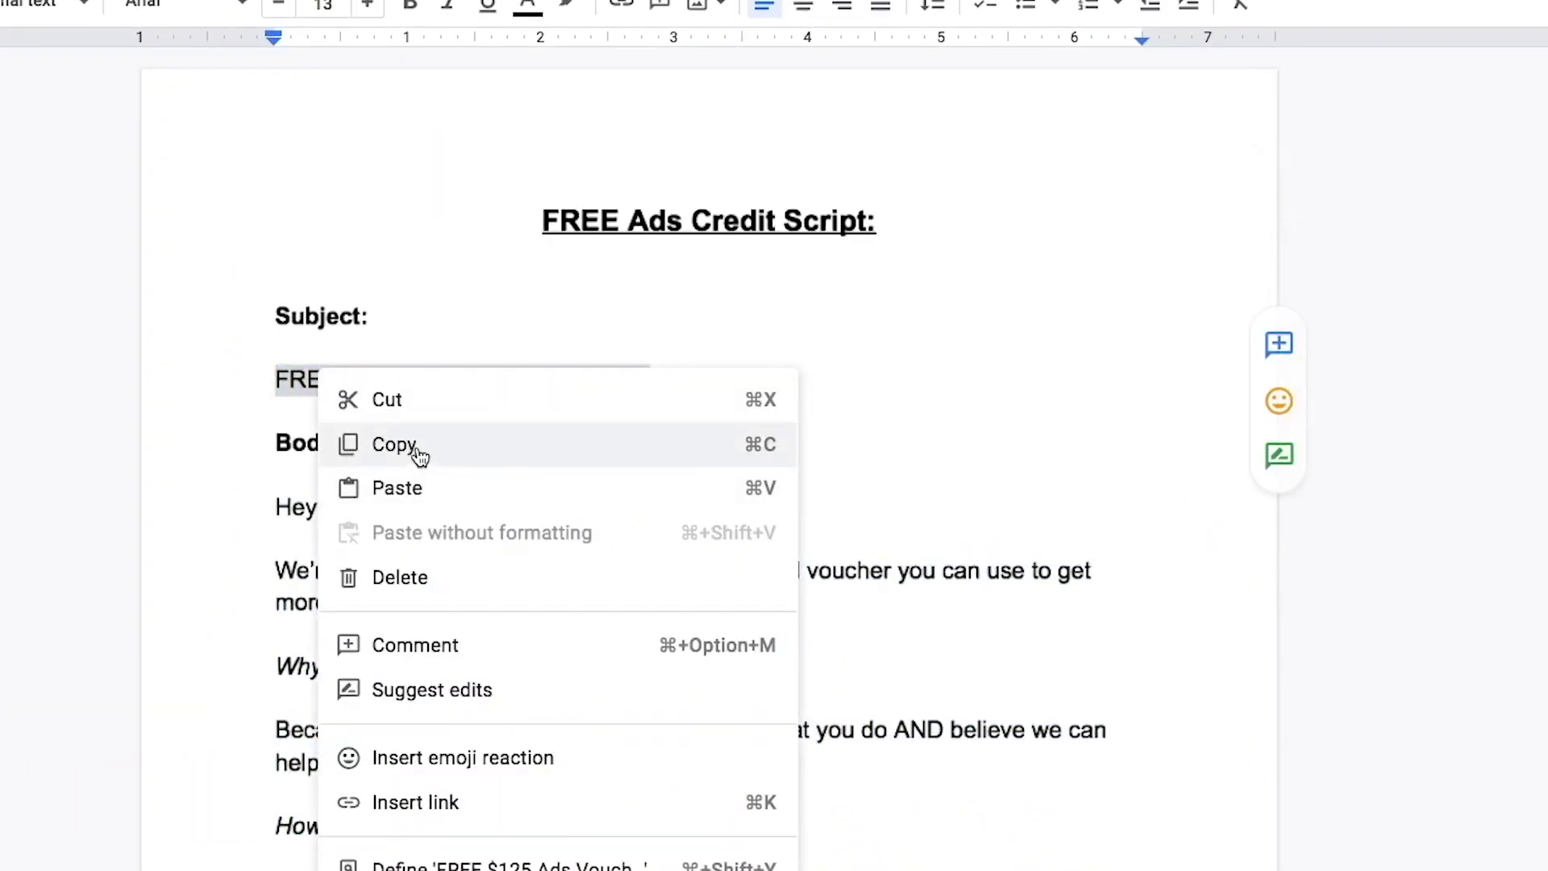
left_click(418, 448)
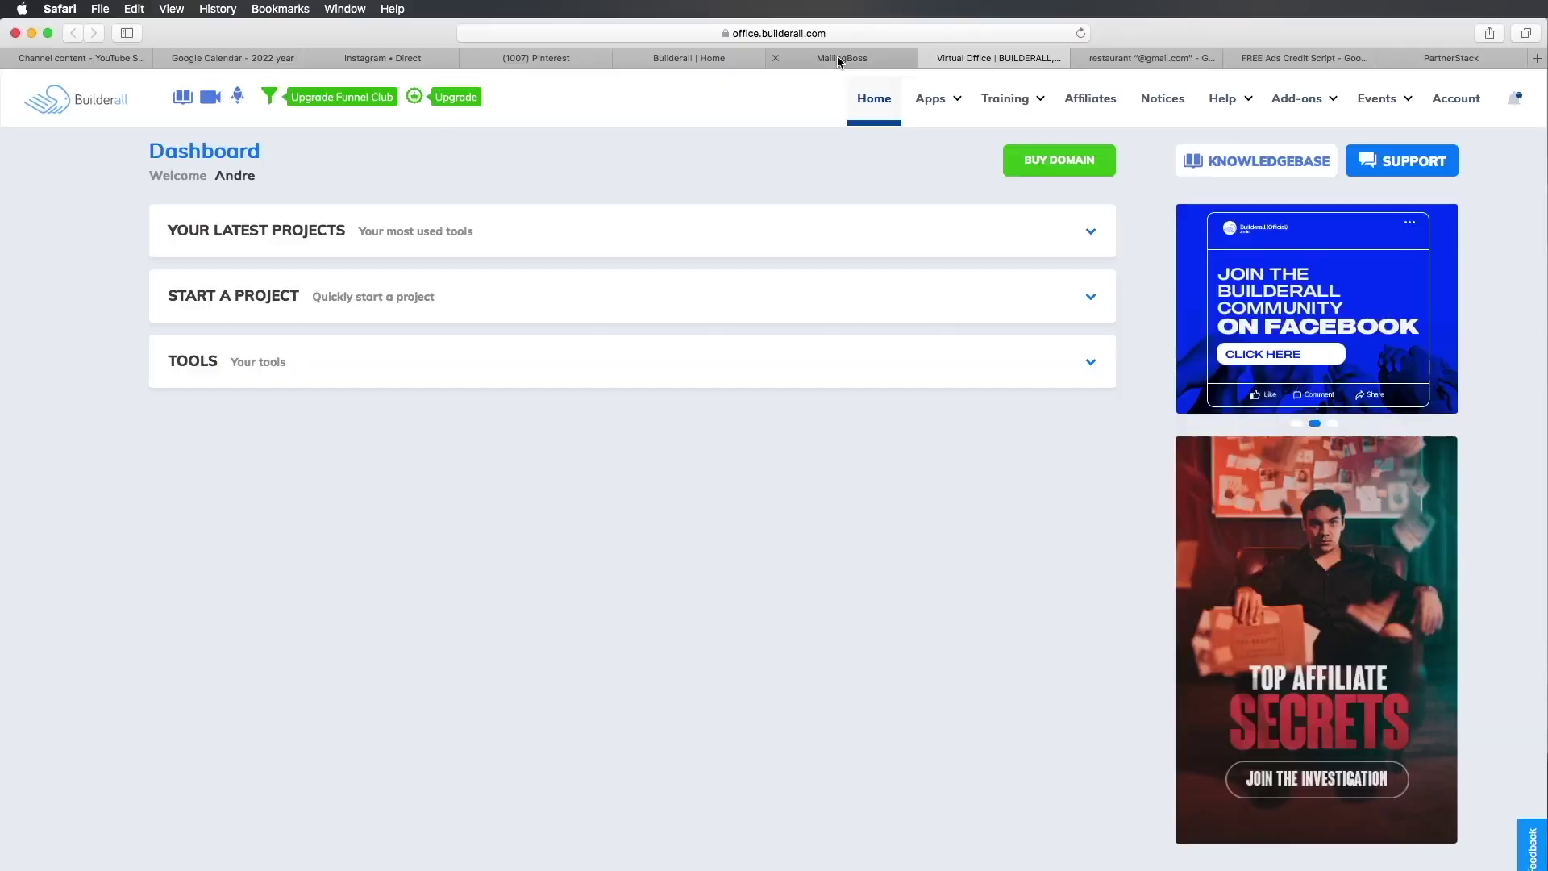
left_click(839, 60)
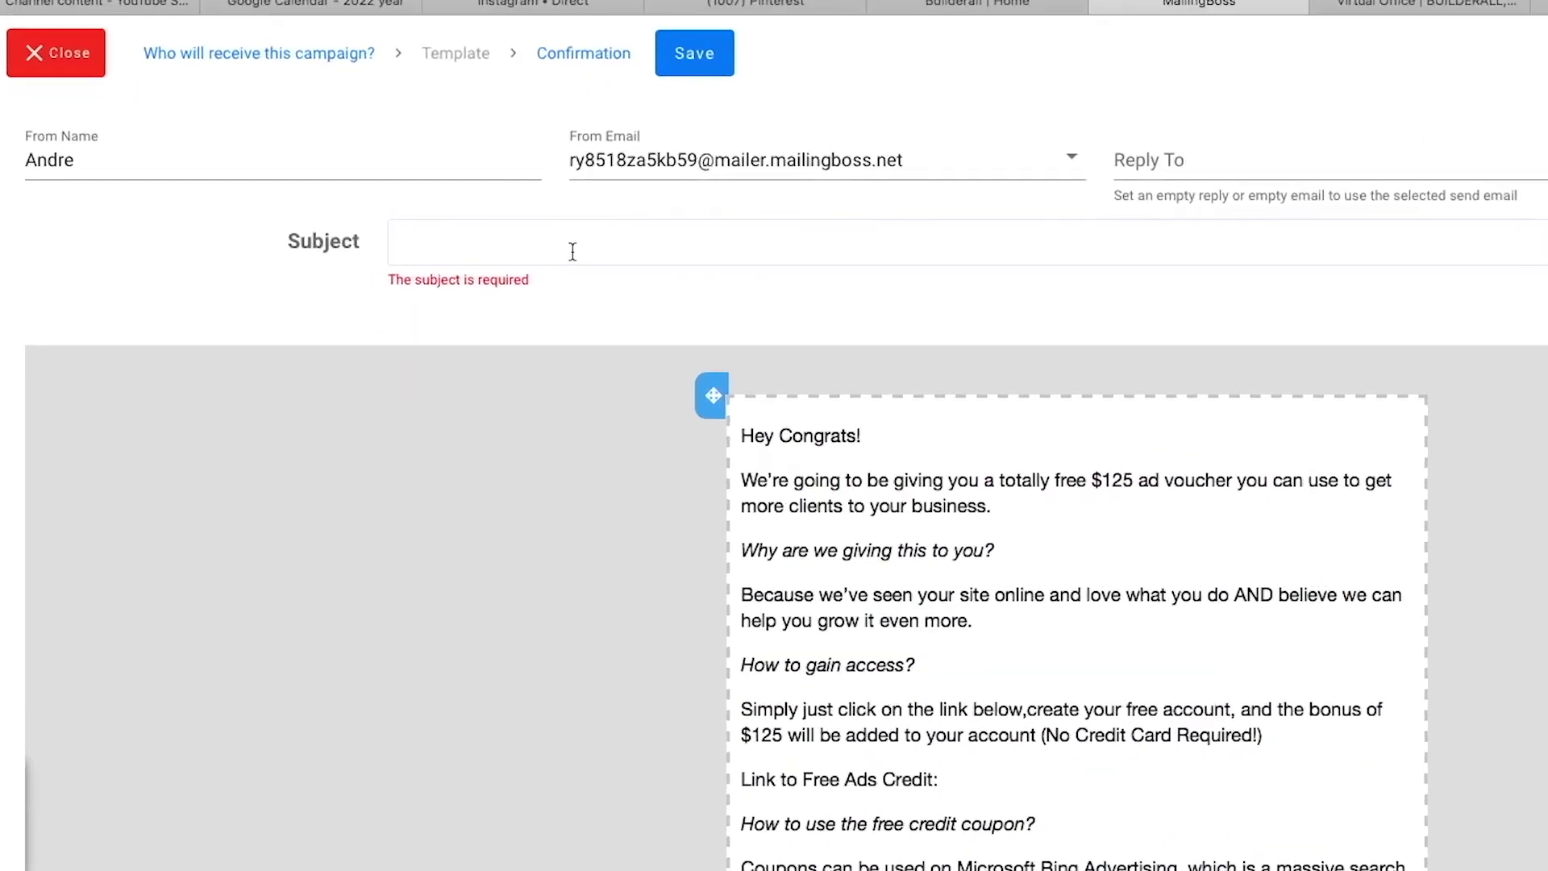
Step: Paste the copied subject "FREE $125 Ads Voucher For You…" into the campaign's Subject field
left_click(401, 223)
right_click(401, 222)
left_click(627, 301)
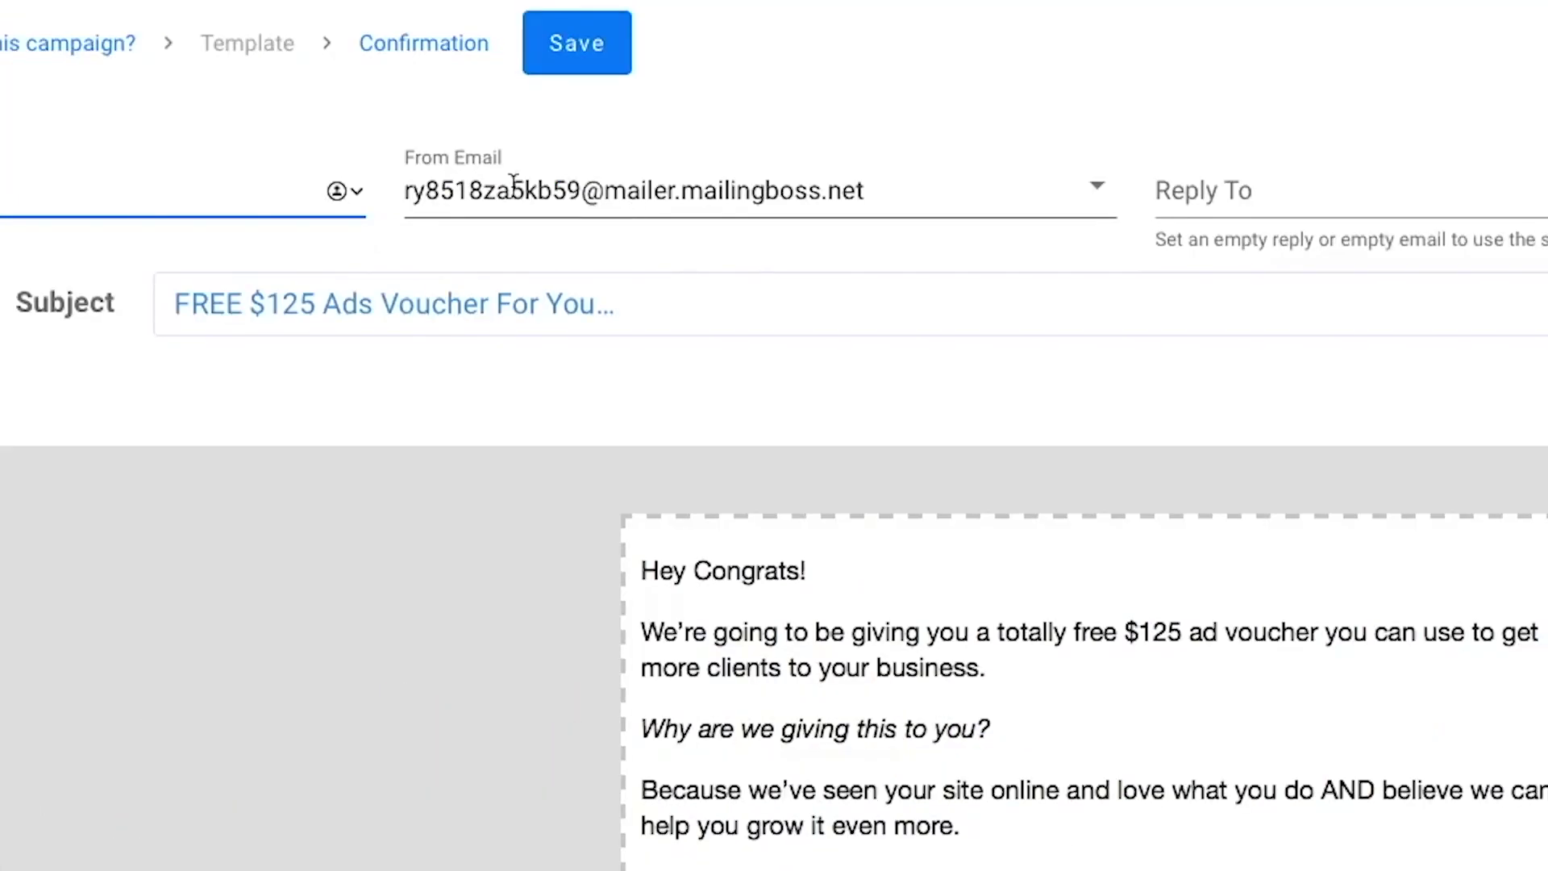
Step: Choose the business contact address as the From Email and copy the same address into the Reply To field
left_click(591, 192)
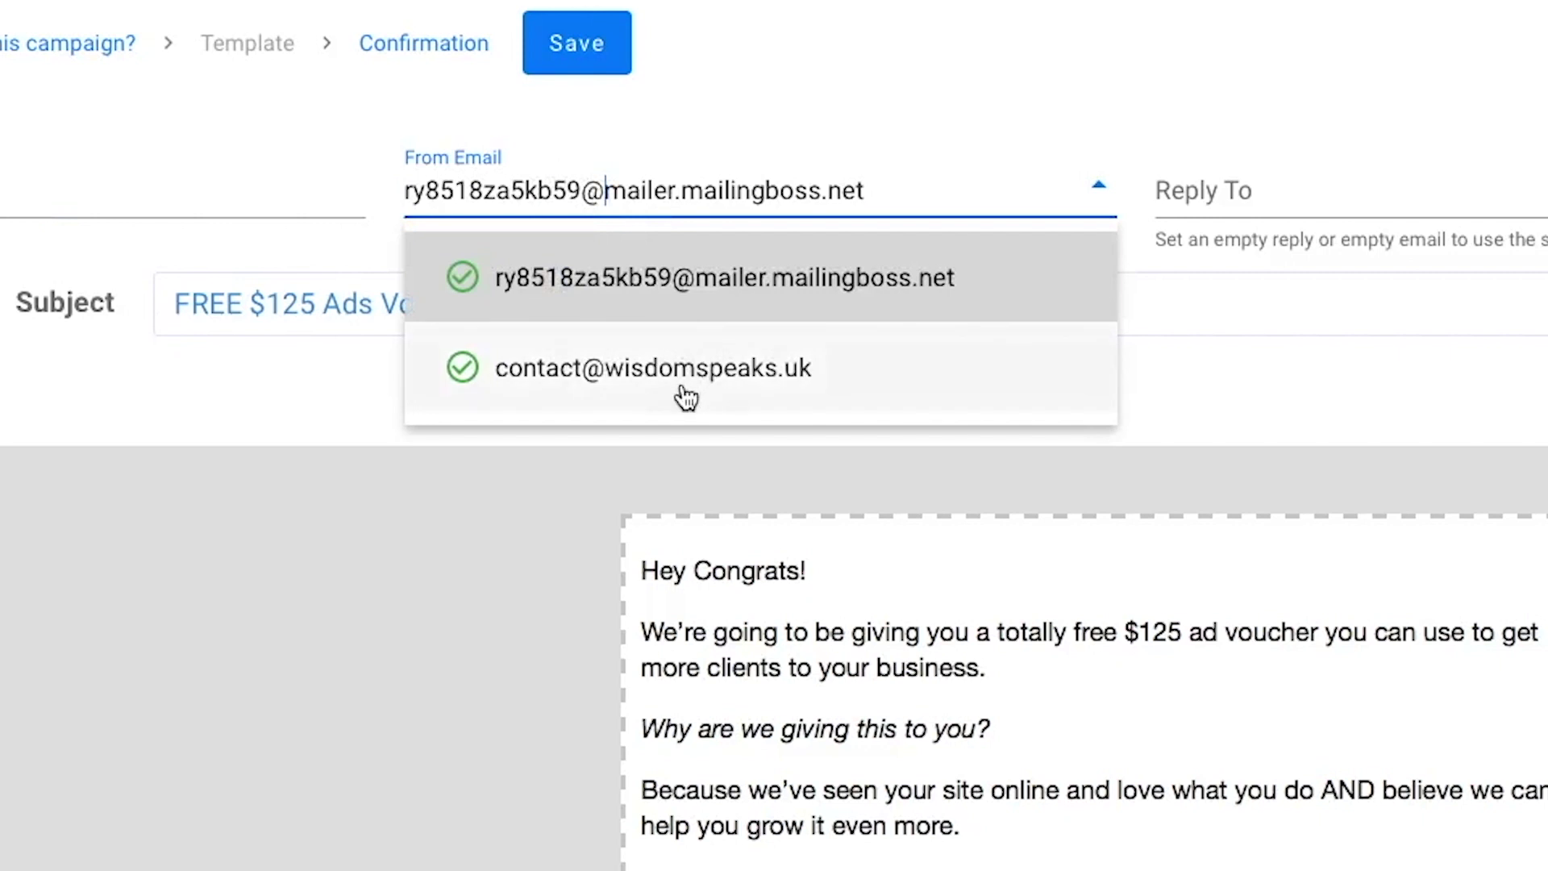
left_click(680, 369)
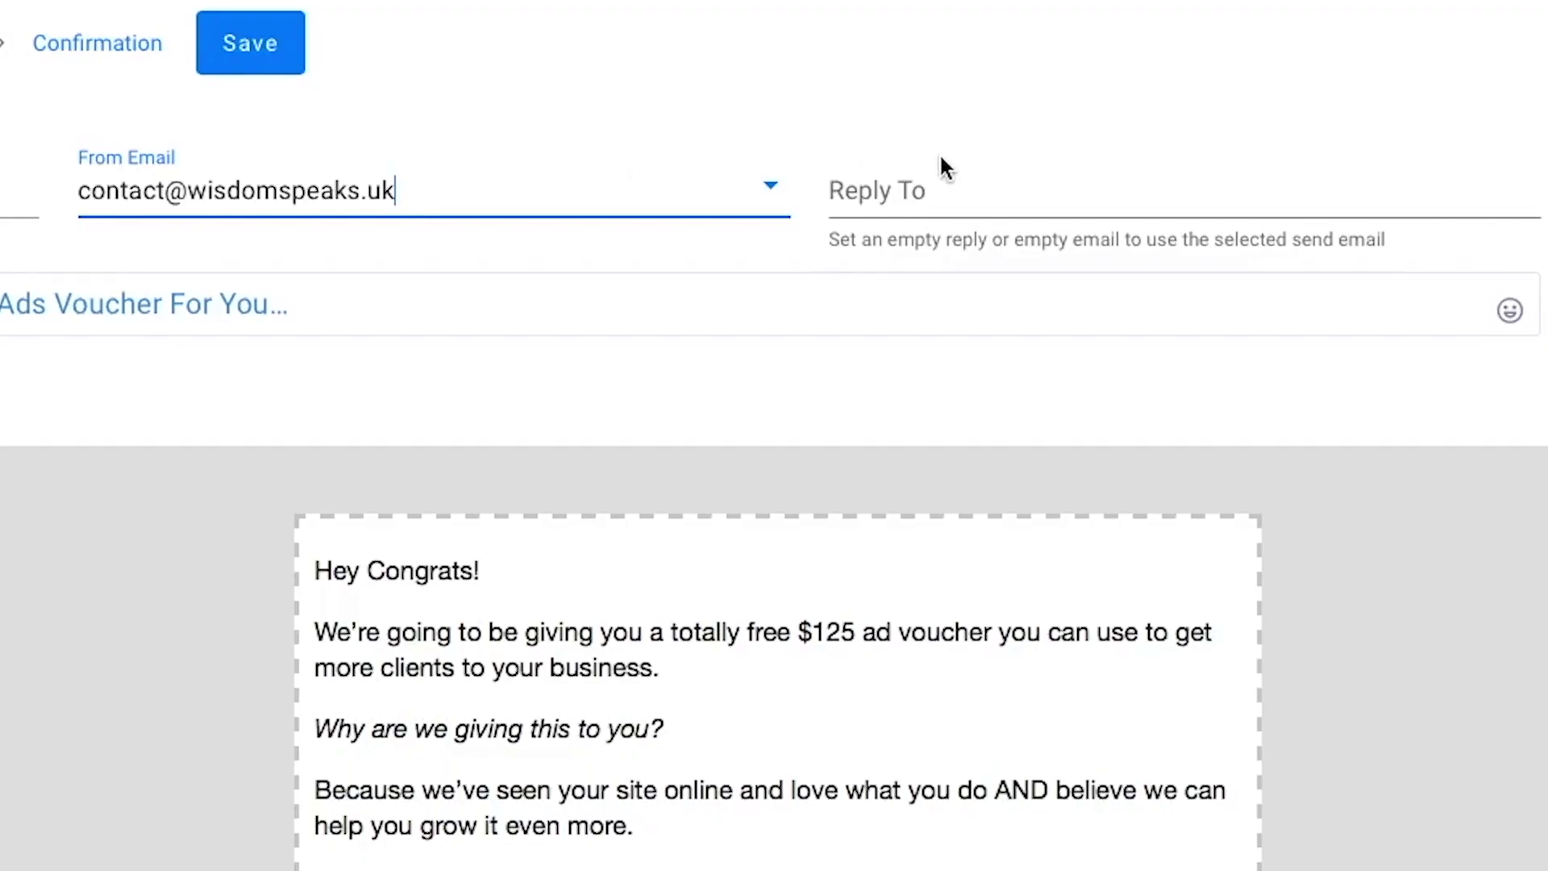
left_click(943, 186)
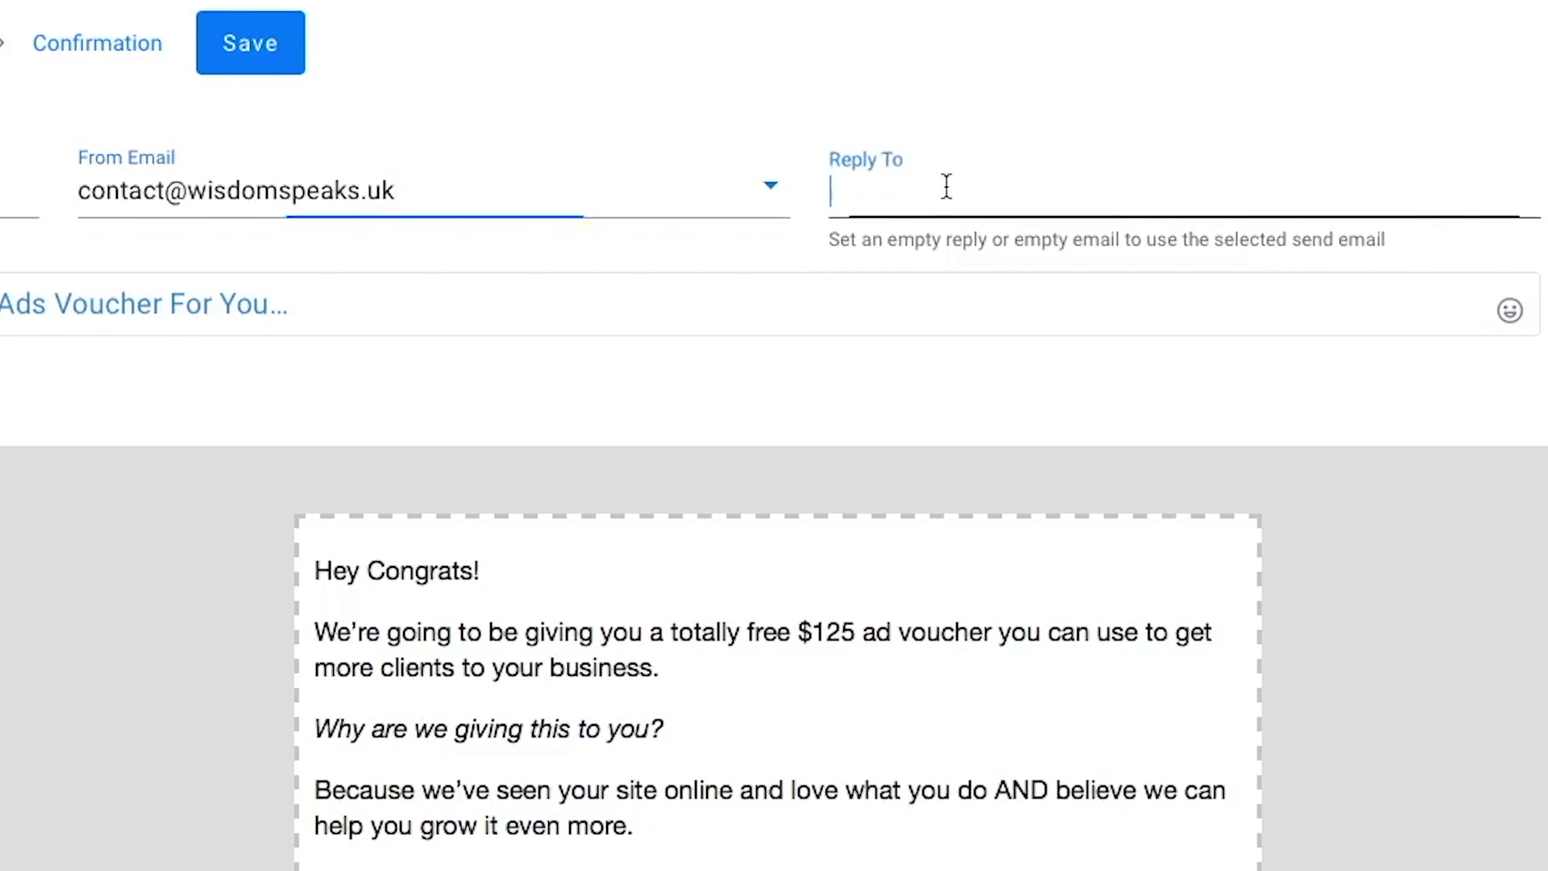
triple_click(418, 180)
left_click_drag(419, 180, 299, 196)
right_click(276, 182)
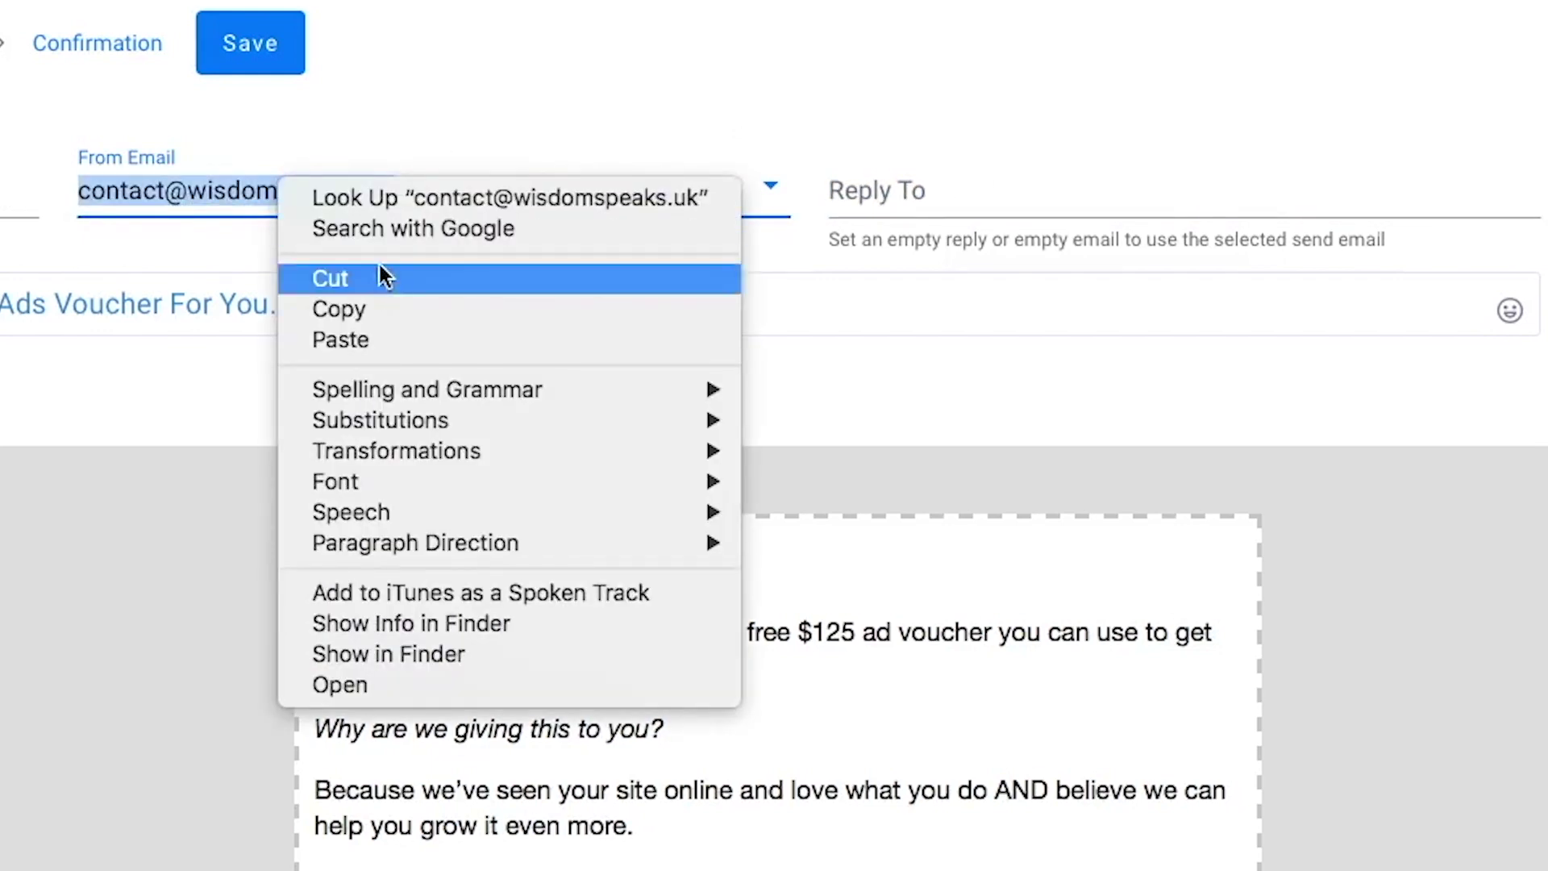
left_click(392, 307)
left_click(923, 194)
right_click(924, 193)
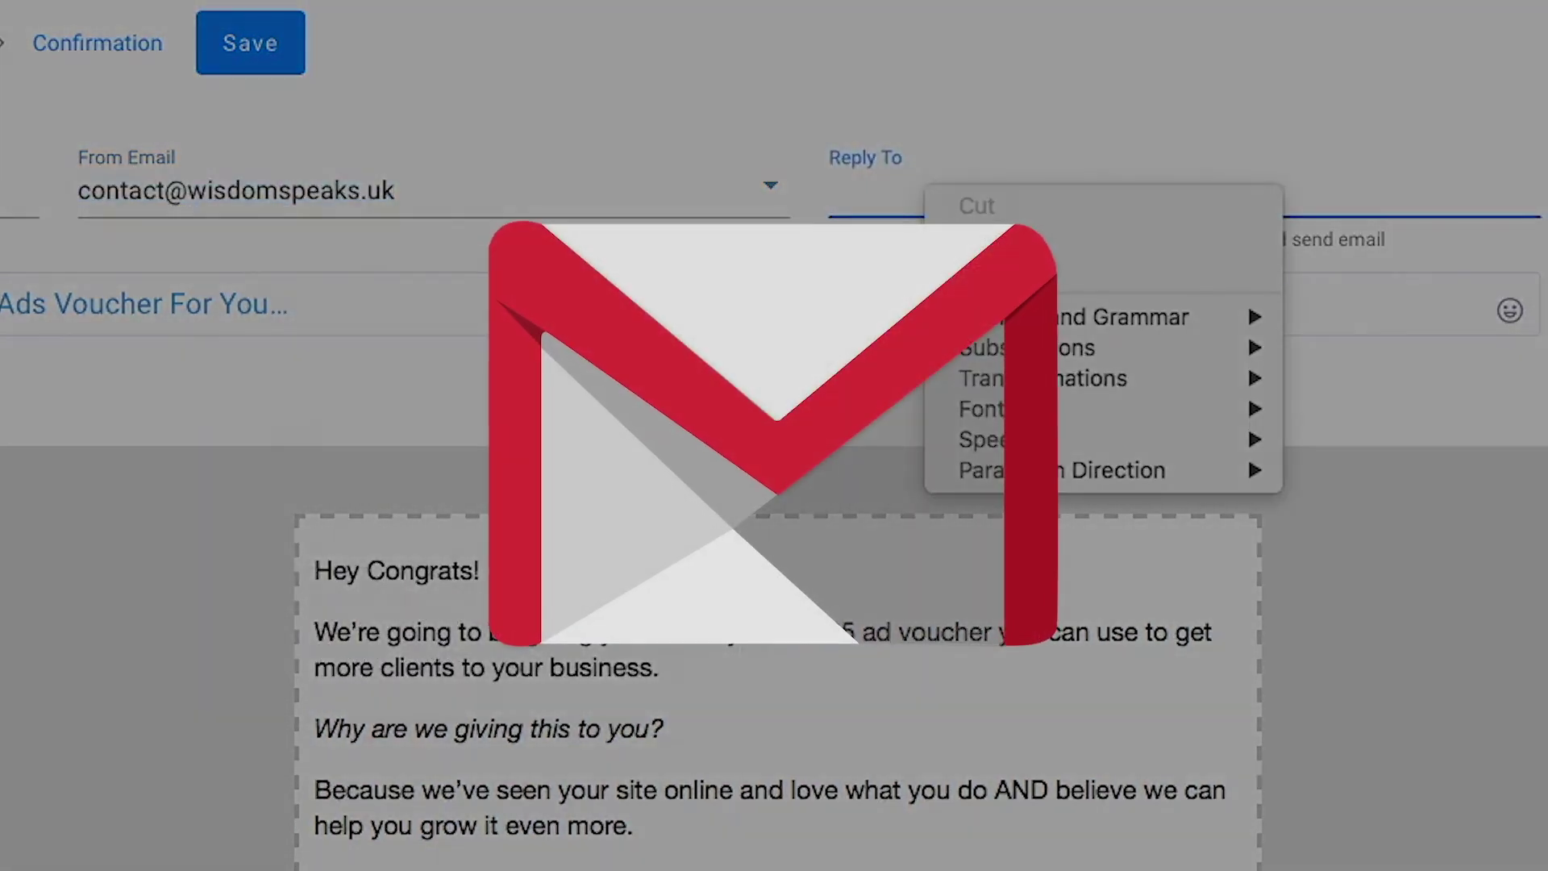
left_click(960, 257)
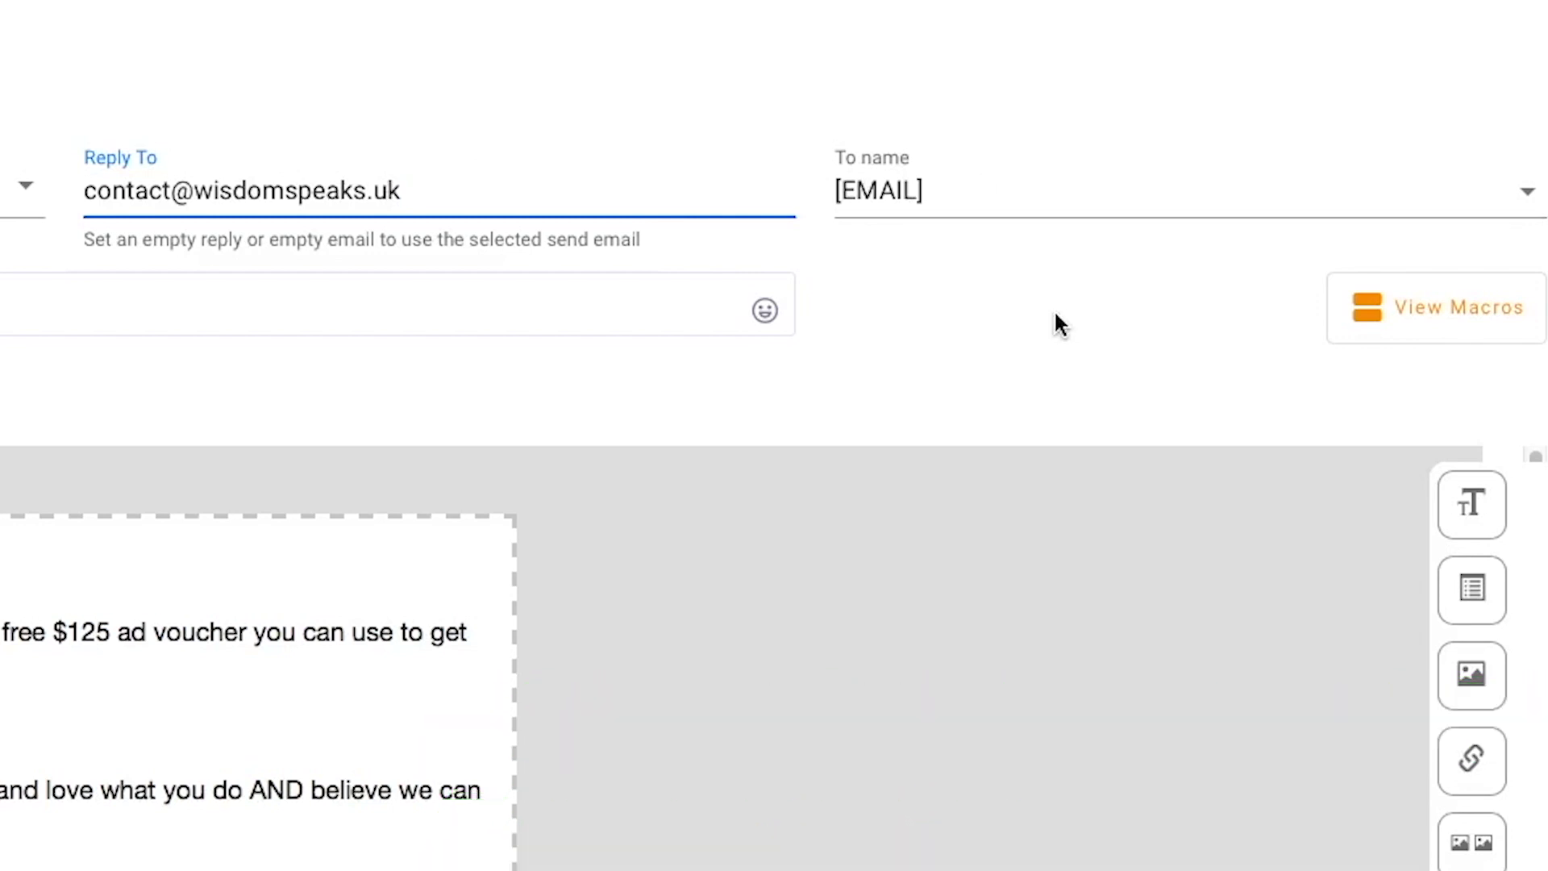
Step: Paste the copied list of restaurant e-mail addresses into the To name field and go back through its entries
left_click(951, 179)
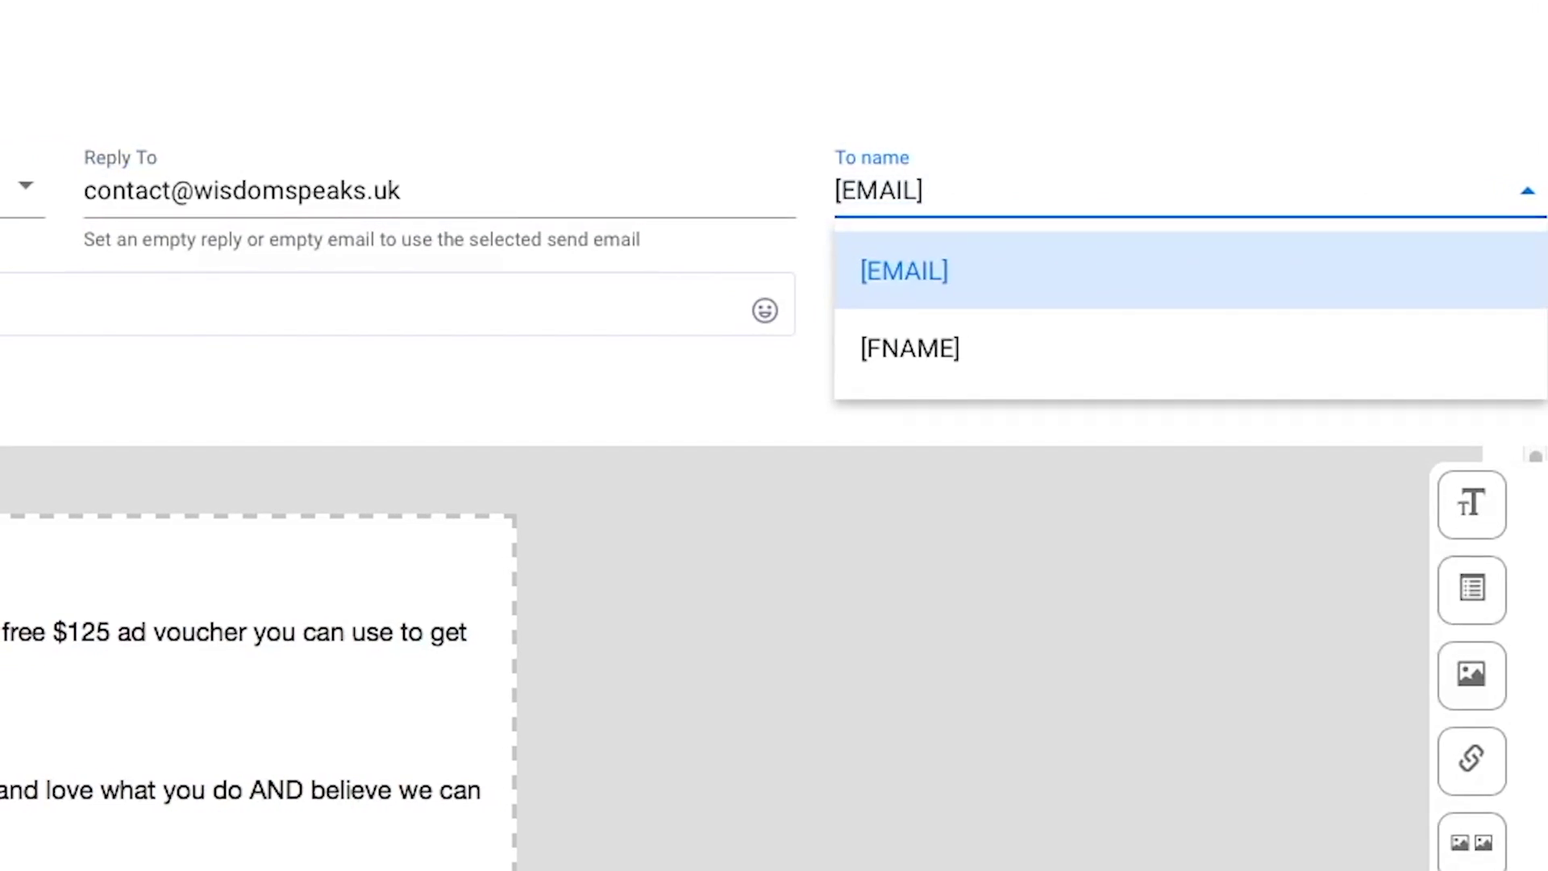
key("ctrl+v")
key("Left")
key("Left")
key("Left")
key("Left")
key("Left")
key("Left")
key("Left")
key("Left")
key("Left")
key("Left")
key("Left")
key("Left")
key("Left")
key("Left")
key("Left")
key("Left")
key("Left")
key("Left")
key("Left")
key("Left")
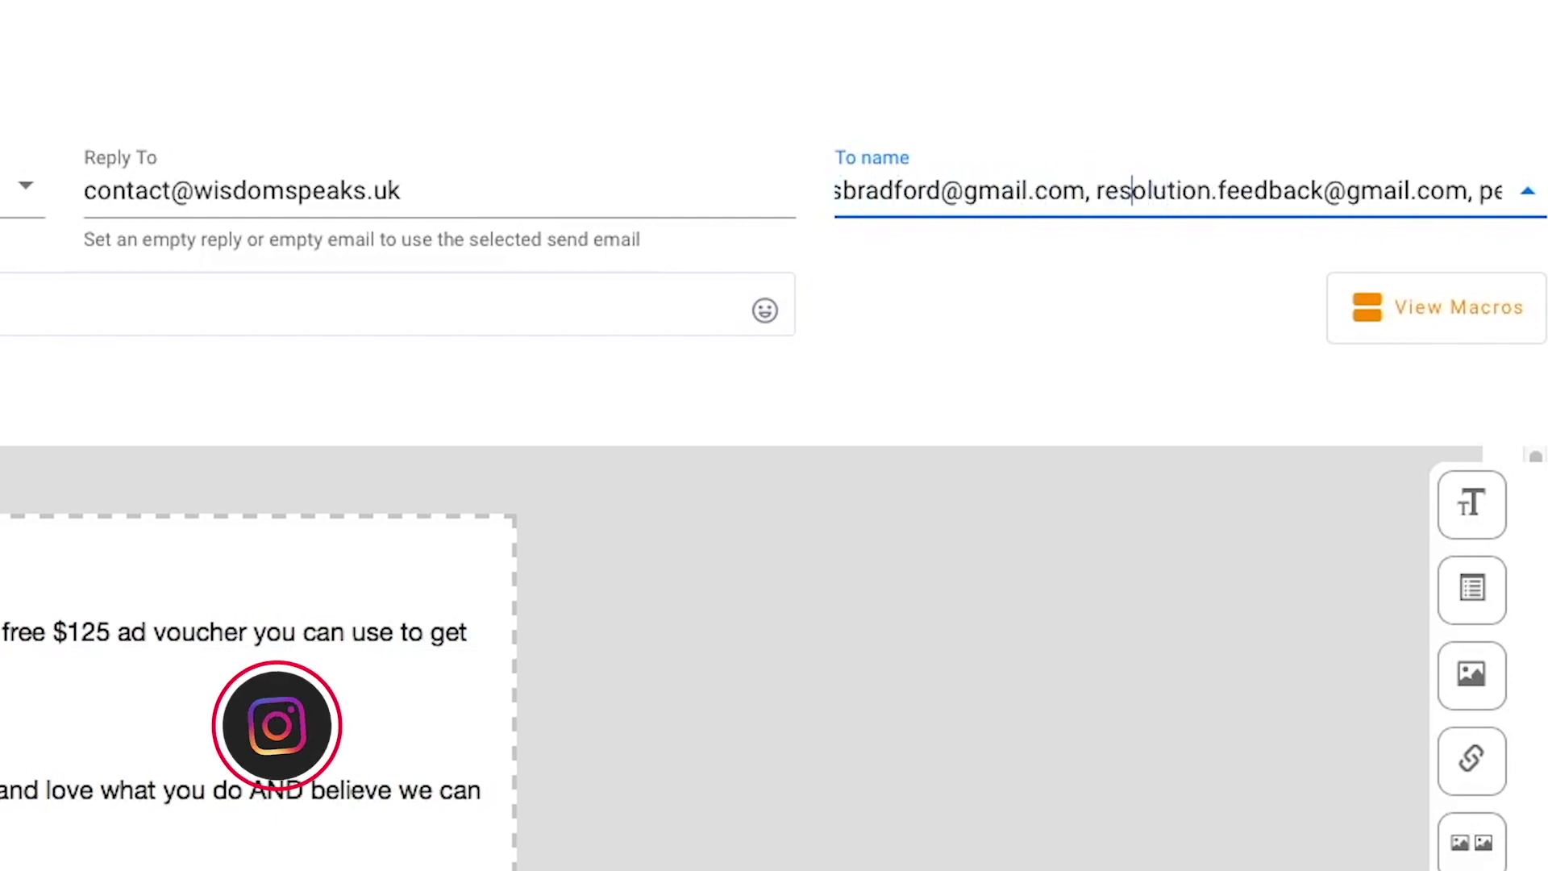
key("Left")
key("Left")
key("Left")
key("Left")
key("Left")
key("Left")
key("Left")
key("Left")
key("Left")
key("Left")
key("Left")
key("Left")
key("Left")
key("Left")
key("Left")
key("Left")
key("Left")
key("Left")
key("Left")
key("Left")
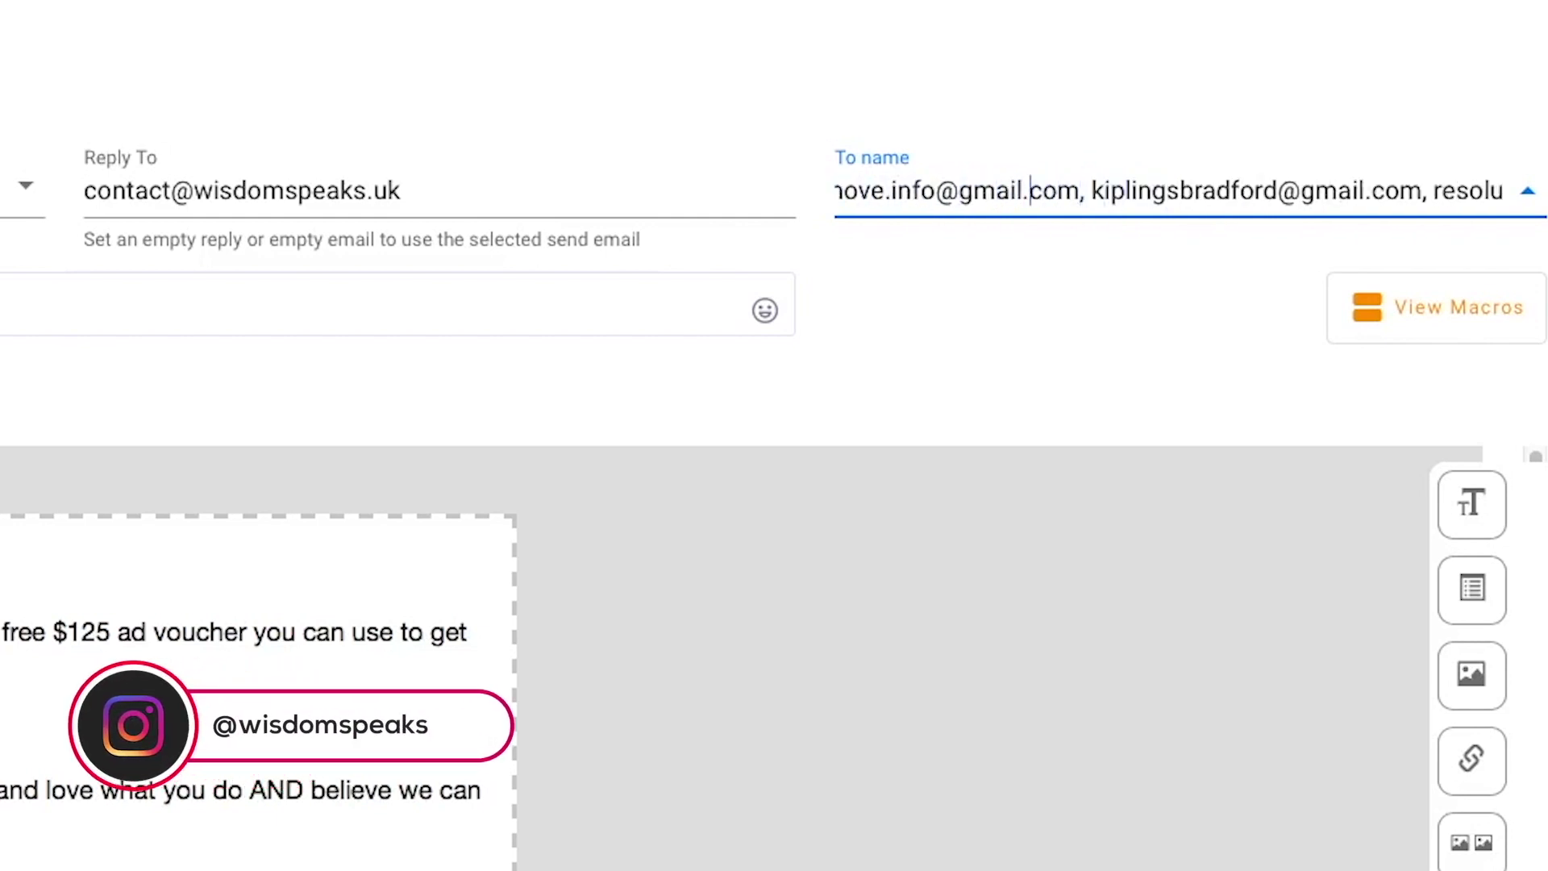
key("Left")
key("Left")
key("Left")
key("Left")
key("Left")
key("Left")
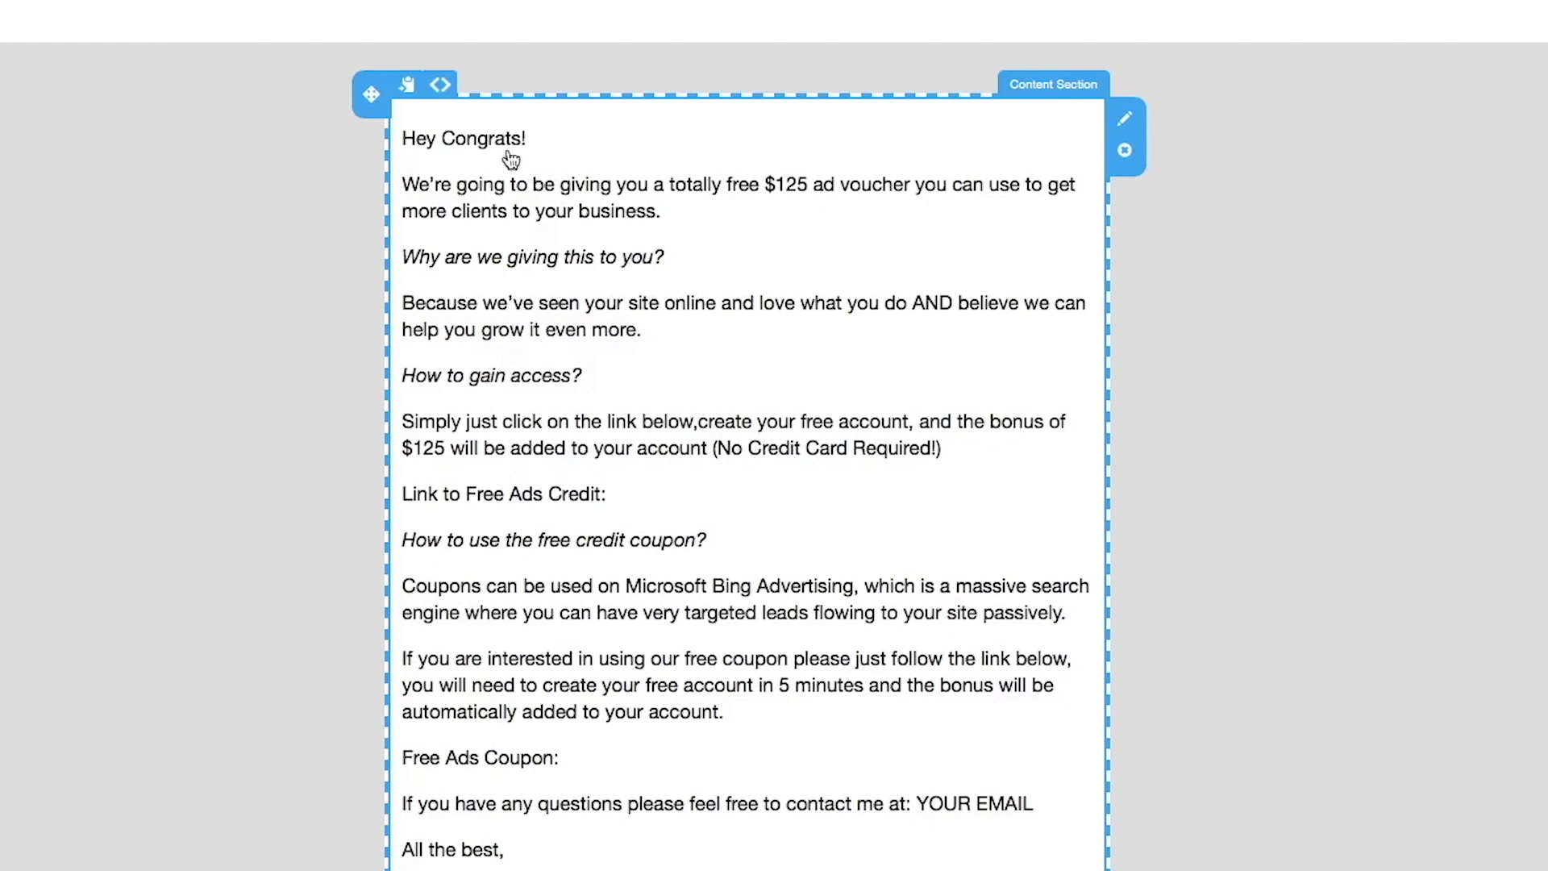
Step: Open the email's content section for editing and review the message down to the "Link to Free Ads Credit:" line
left_click(565, 211)
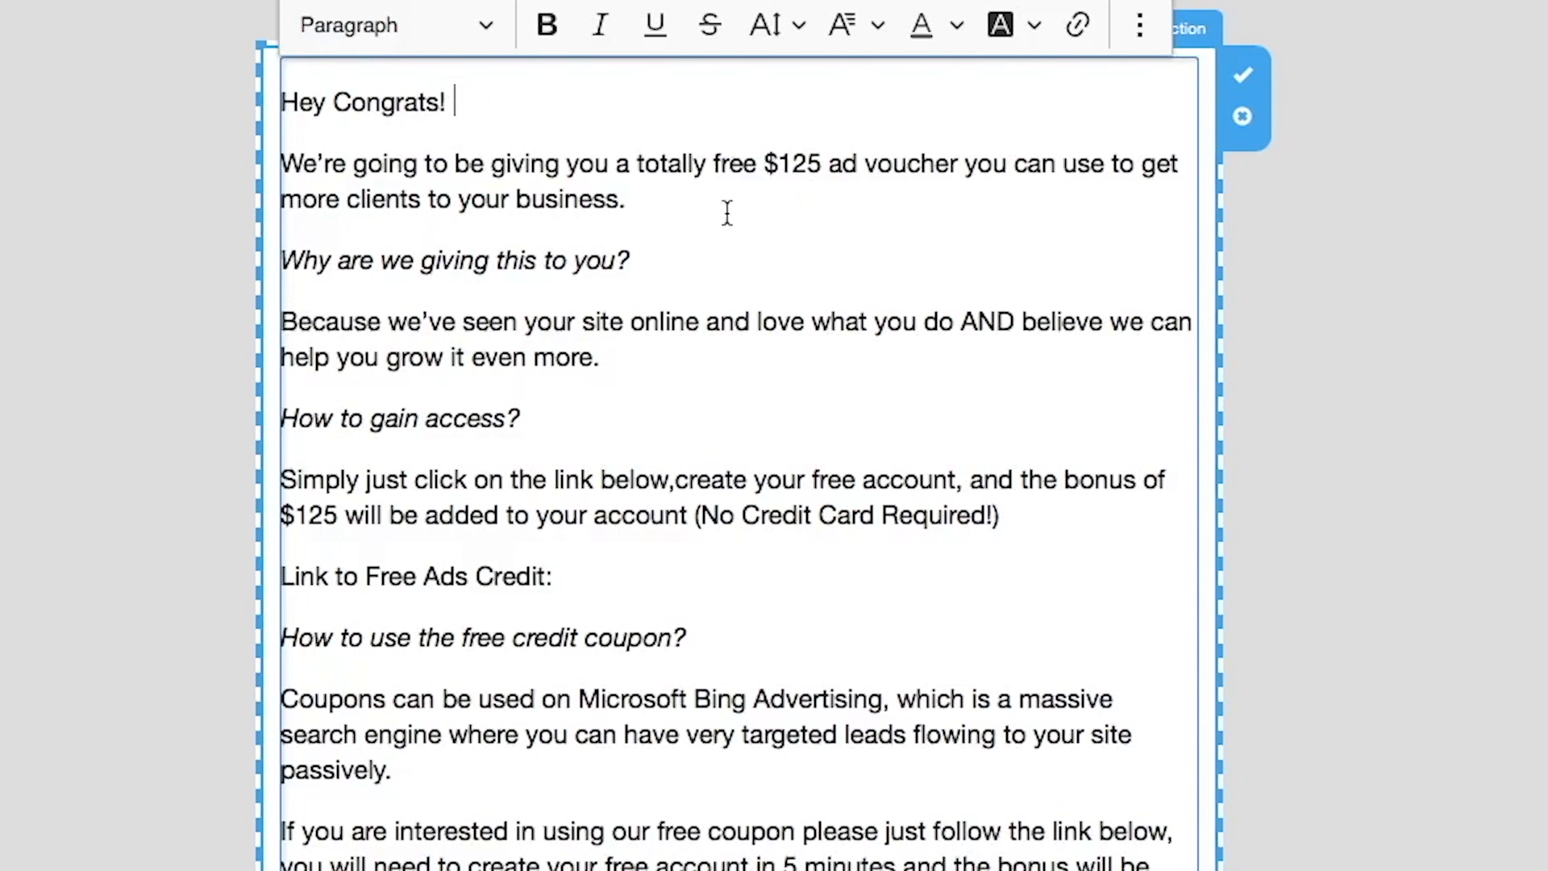
left_click_drag(421, 260, 664, 283)
left_click(665, 289)
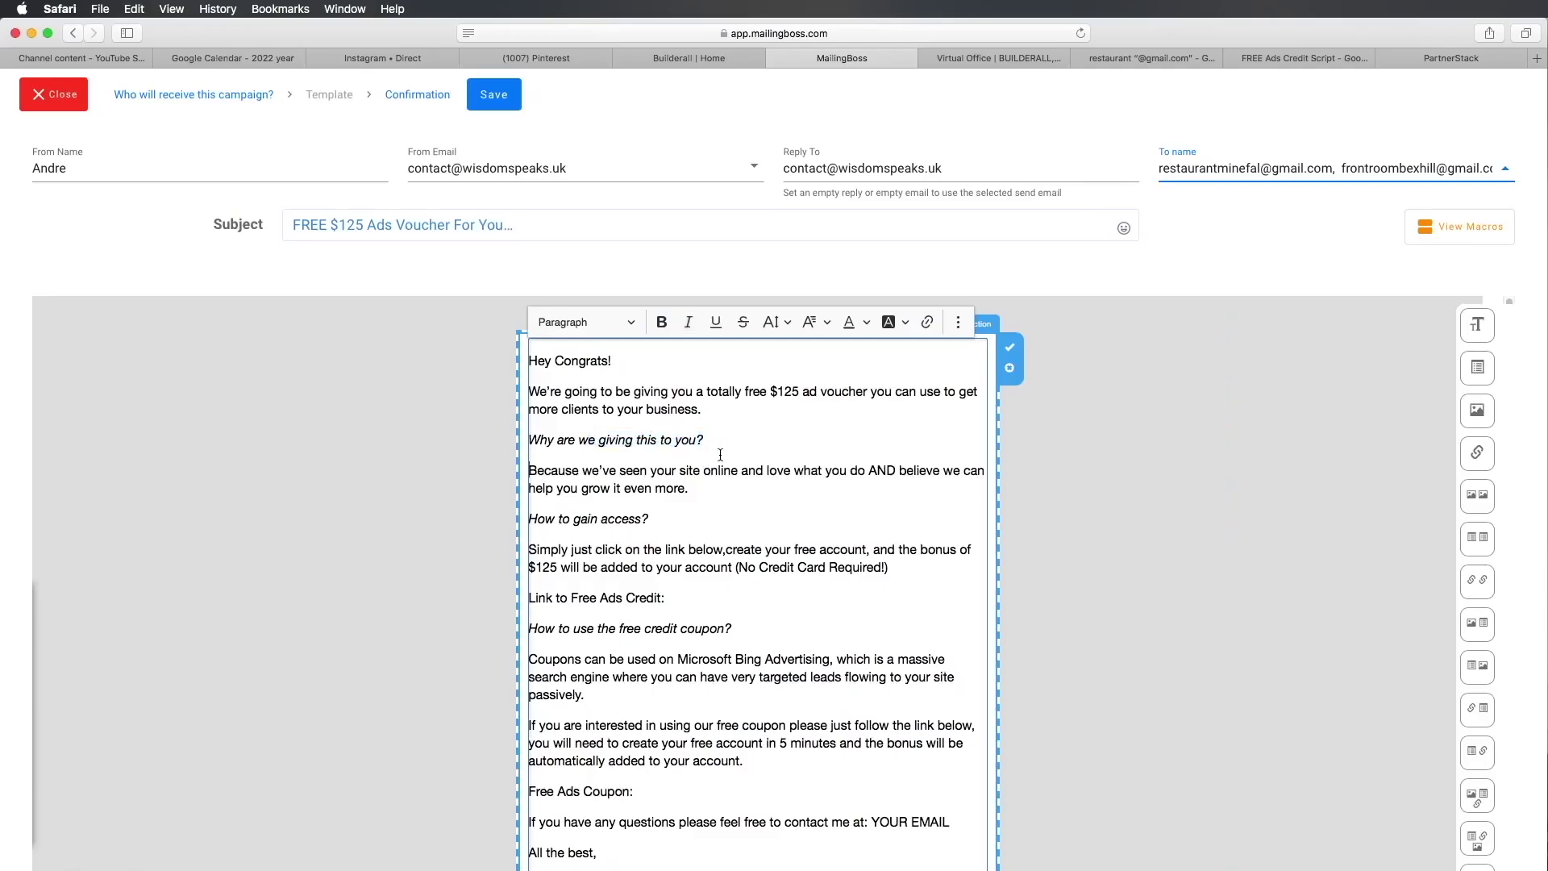
left_click_drag(648, 434, 560, 440)
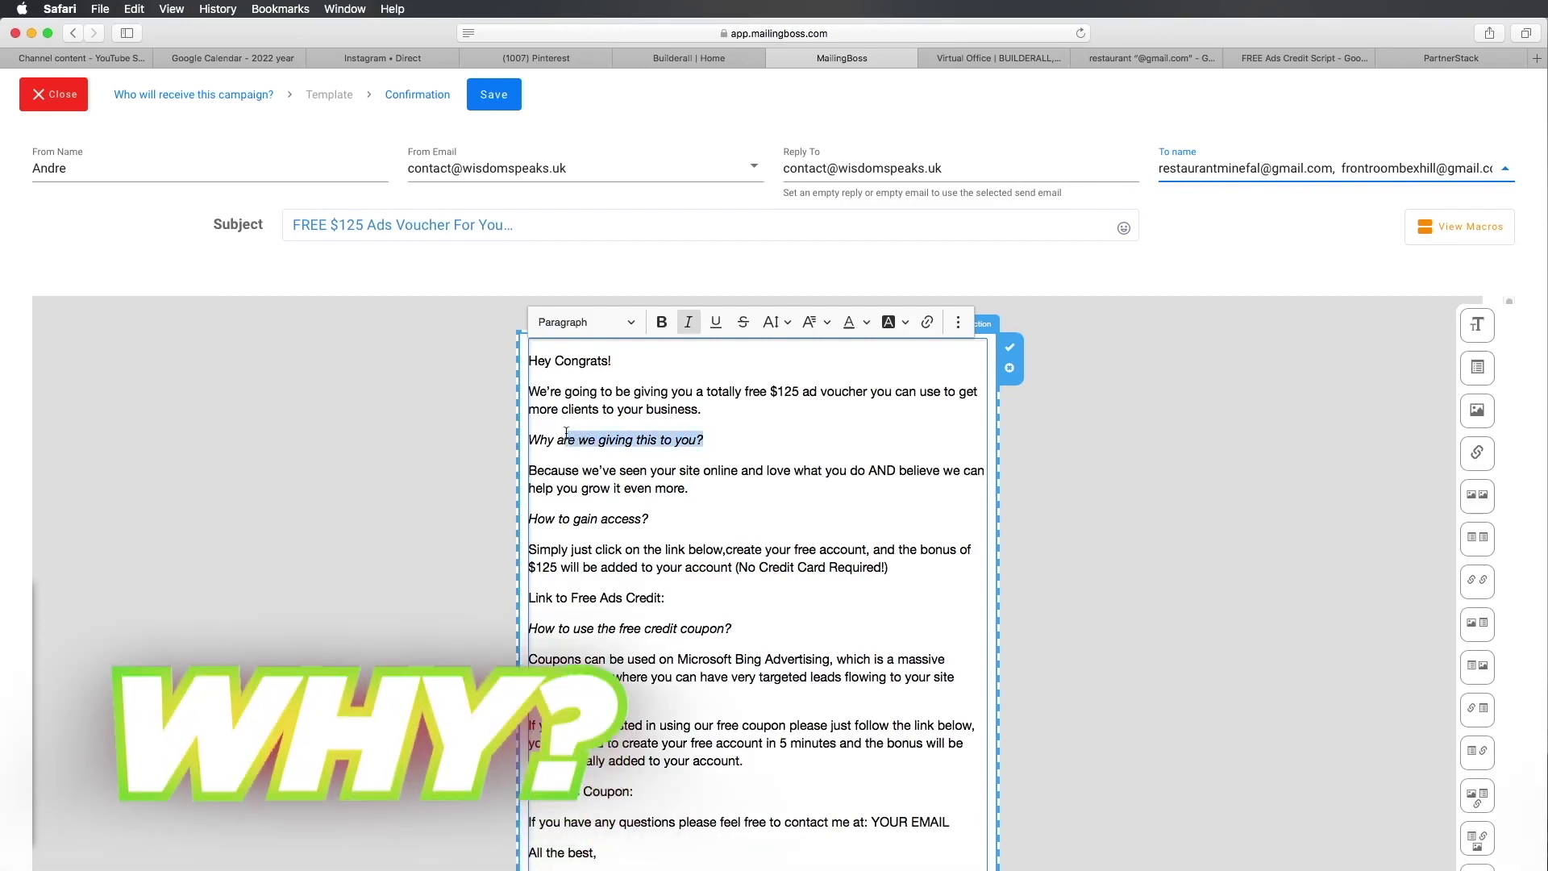
left_click(694, 493)
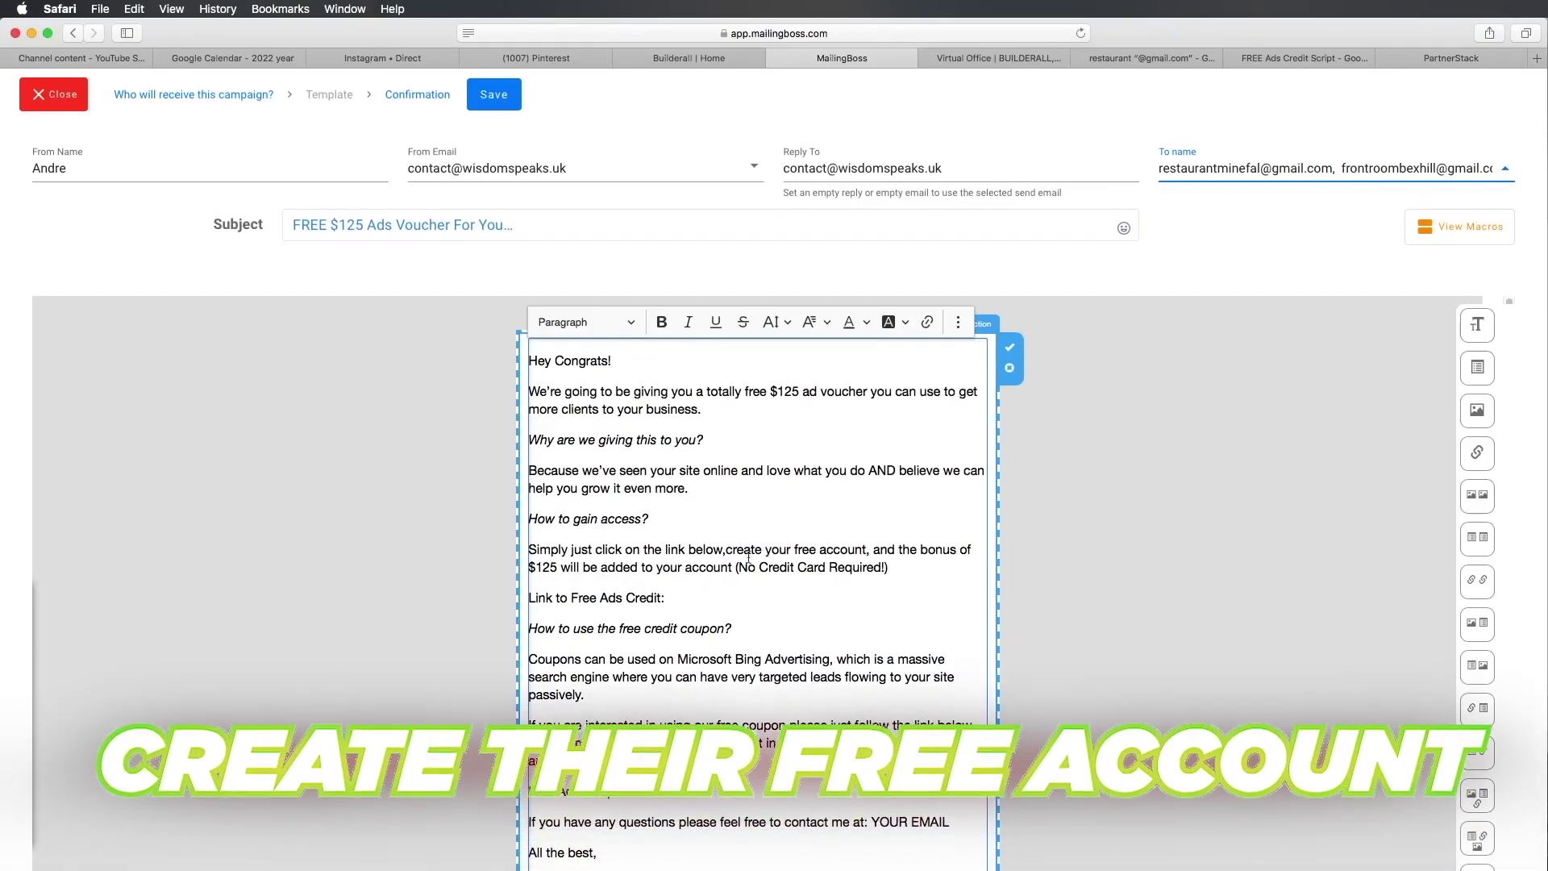
double_click(549, 568)
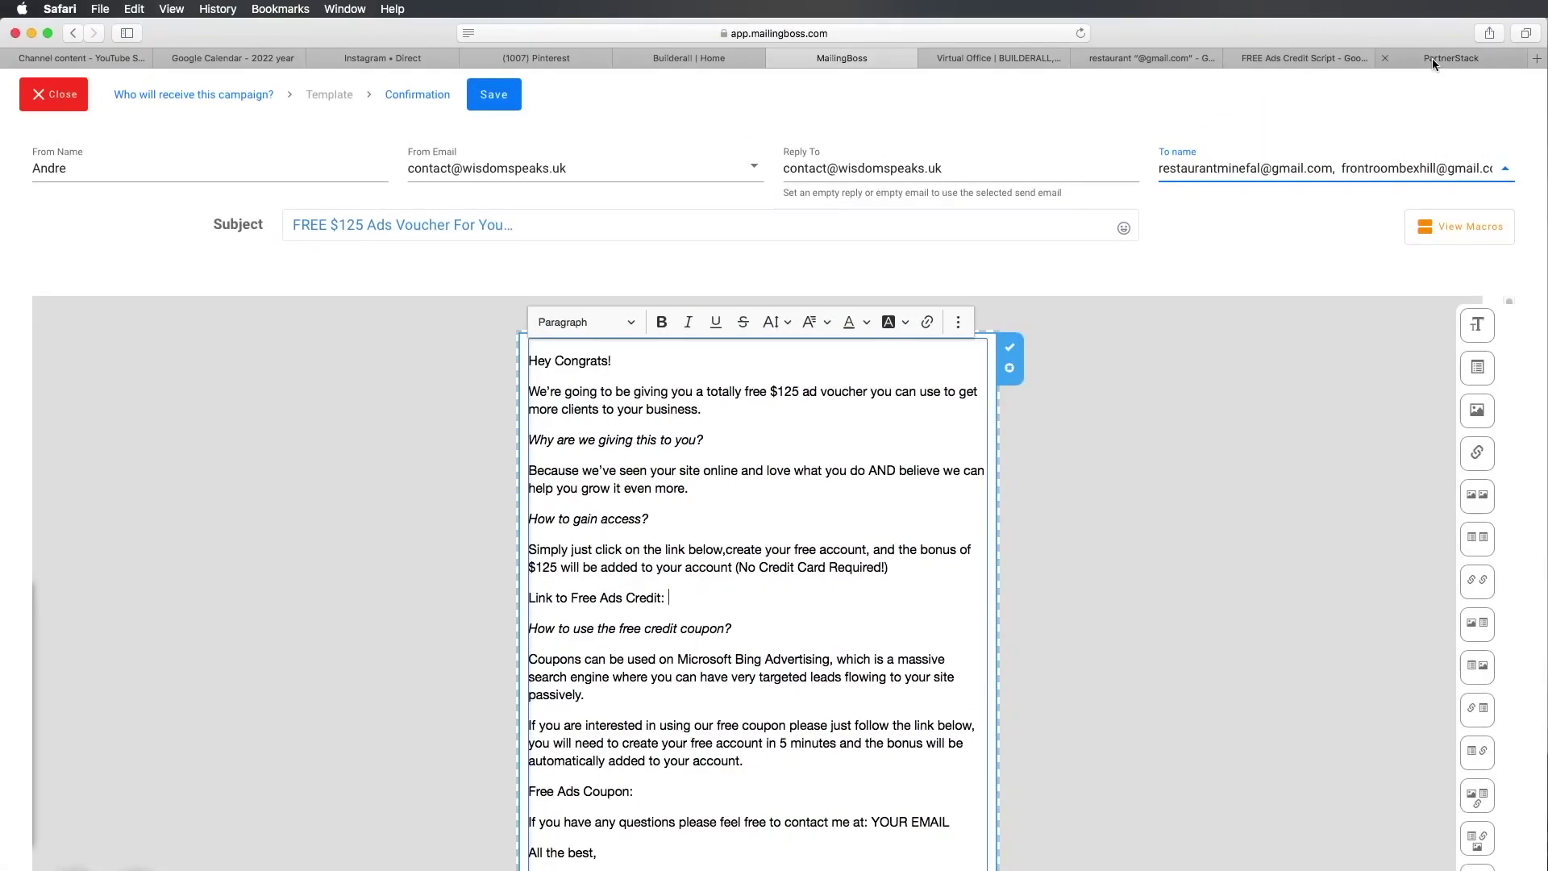
Step: Copy the Adzooma affiliate link from the PartnerStack program page and return to the MailingBoss email
left_click(1434, 56)
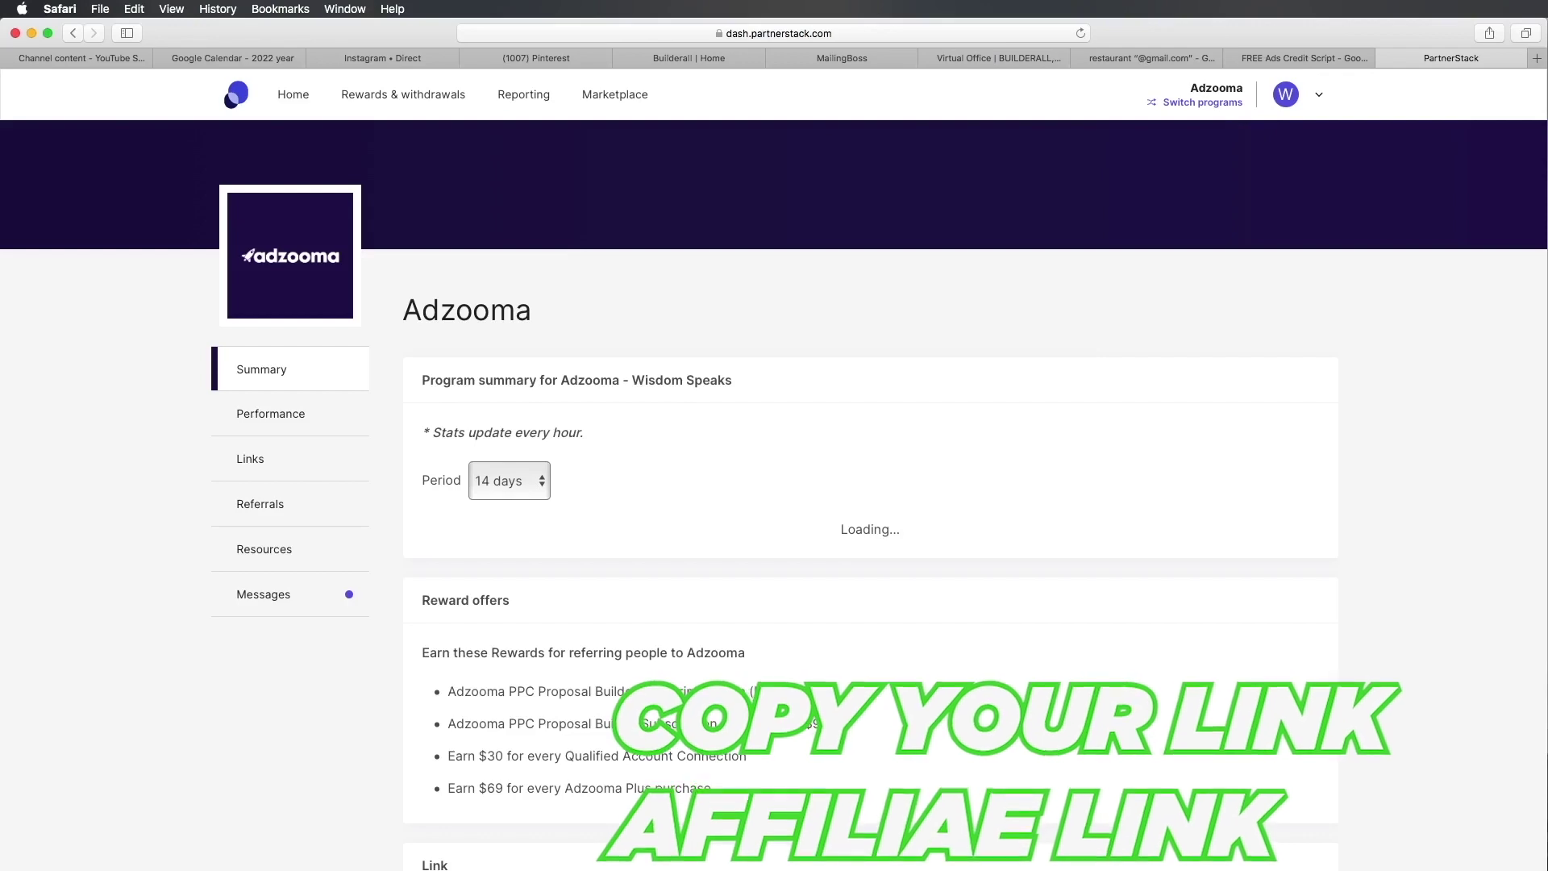
left_click(968, 61)
left_click(843, 61)
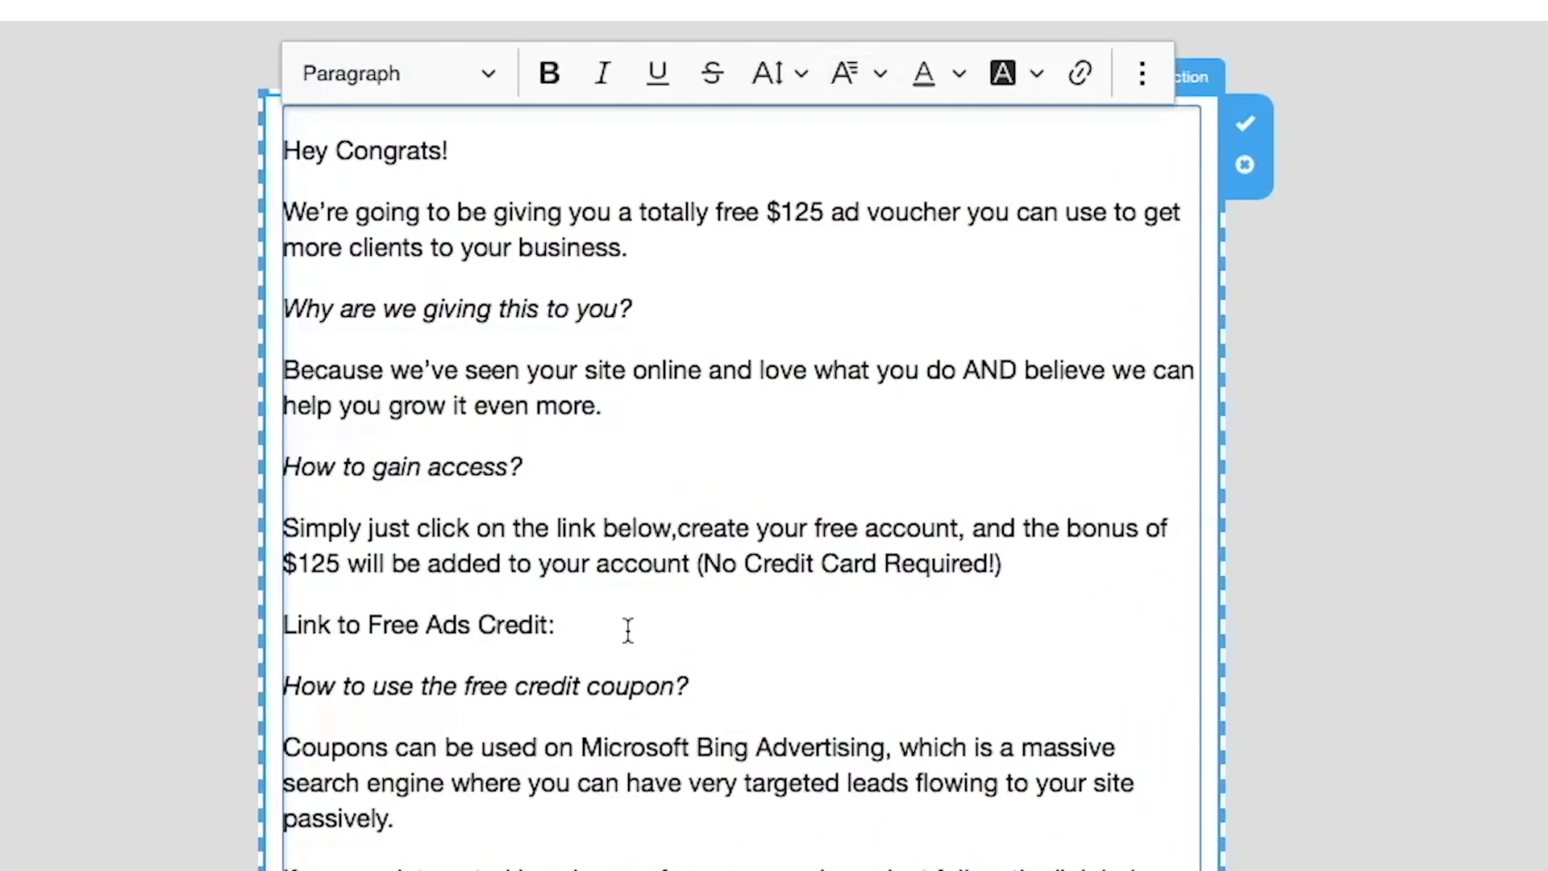
Step: Paste the Adzooma affiliate link after "Link to Free Ads Credit:" and undo its automatic hyperlink formatting
right_click(704, 599)
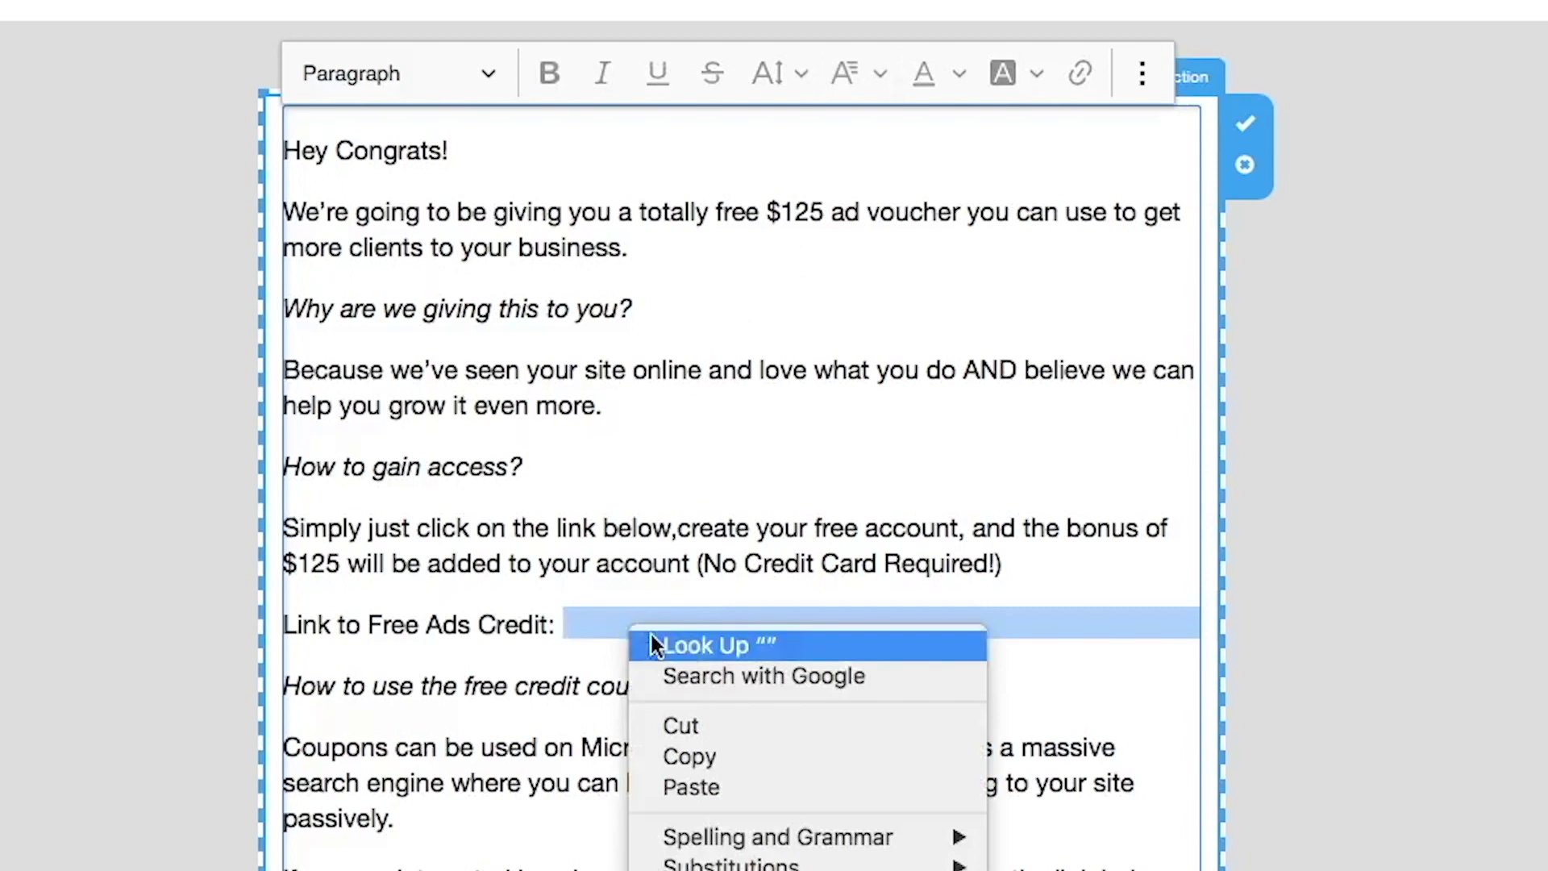
left_click(732, 787)
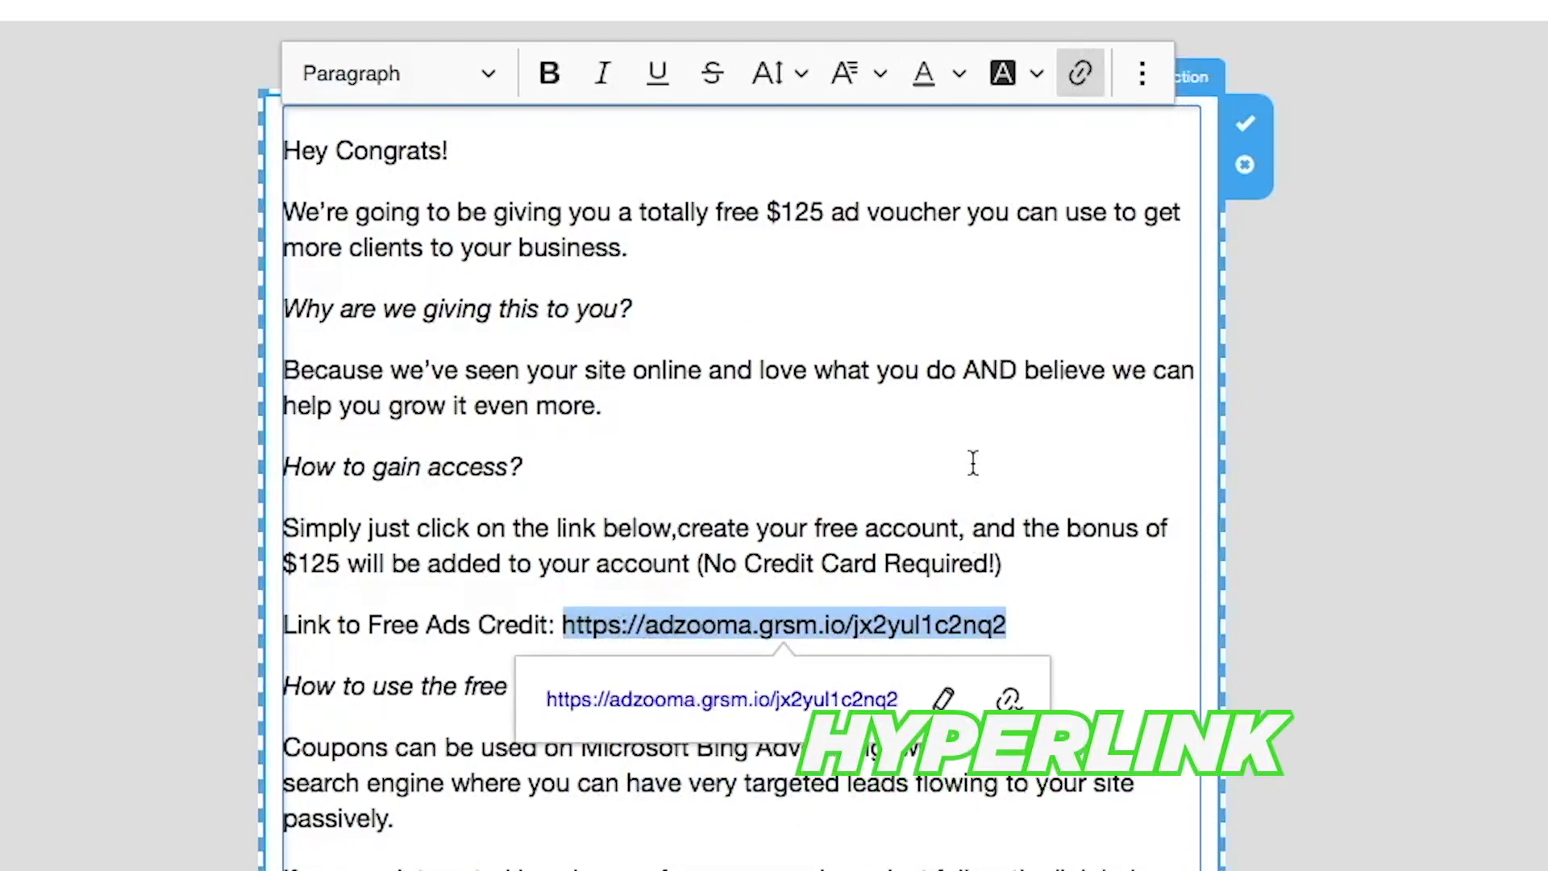
left_click(890, 642)
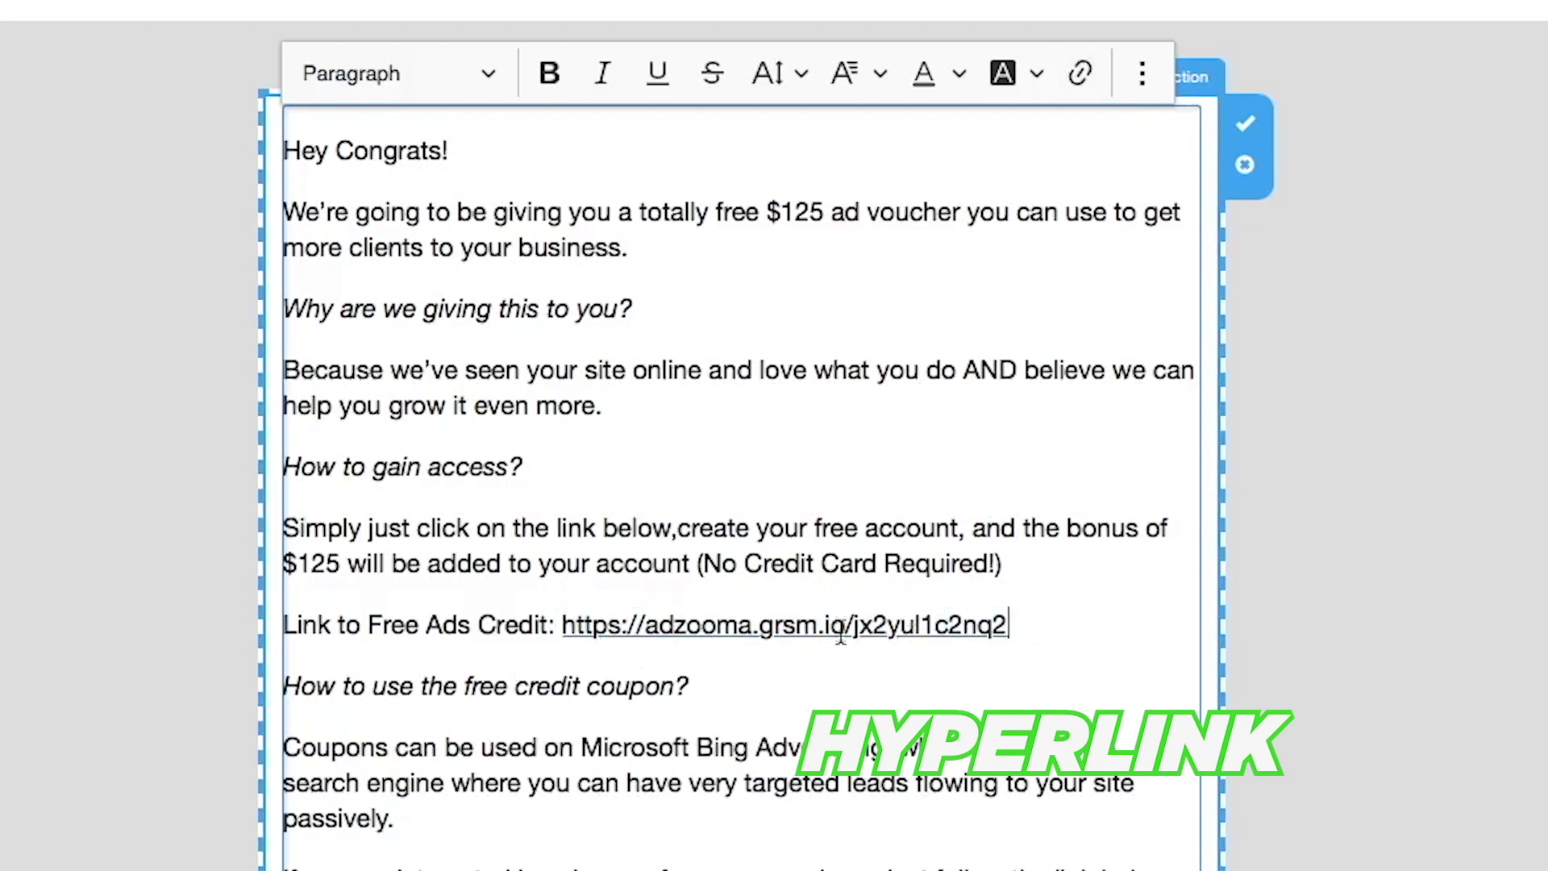
key("super+z")
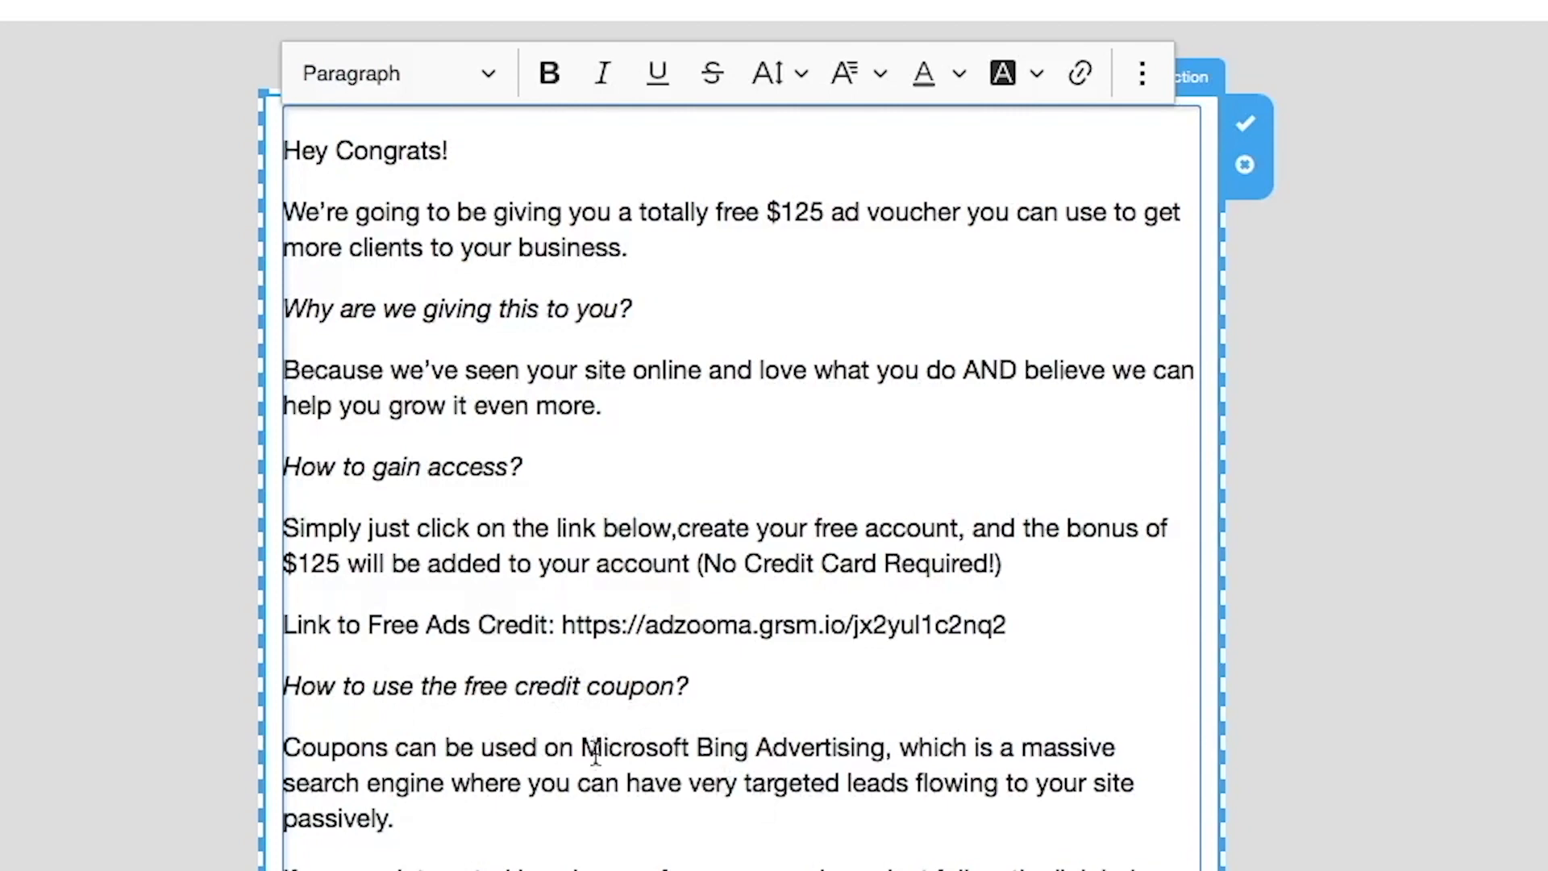
Step: Replace the "YOUR EMAIL" placeholder in the message's contact line with the sender's contact e-mail address
scroll(587, 768, "up", 3)
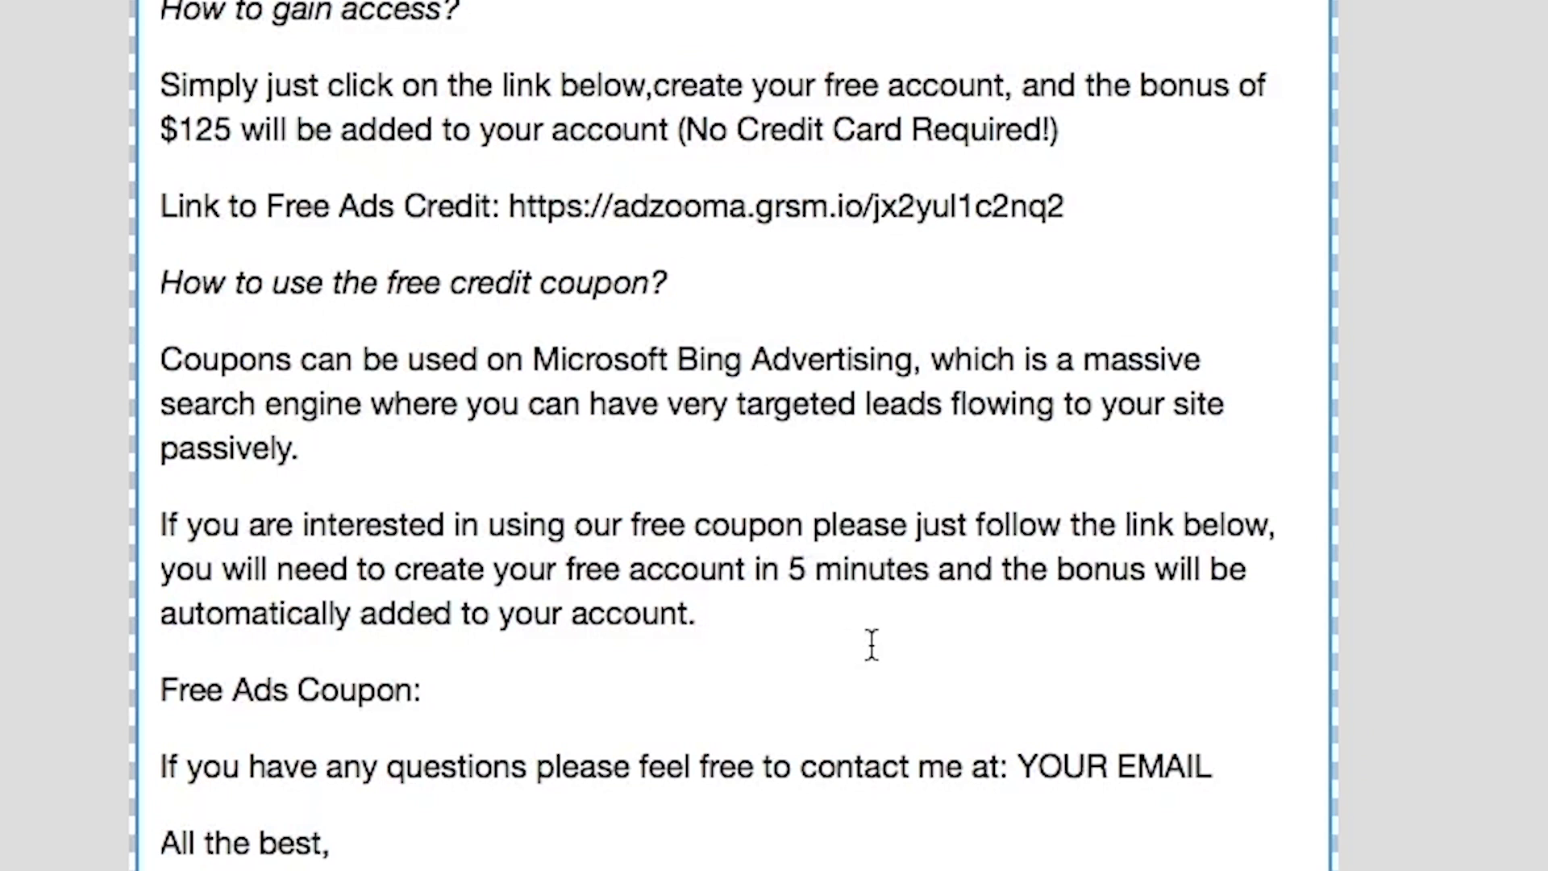
left_click_drag(1237, 762, 1012, 755)
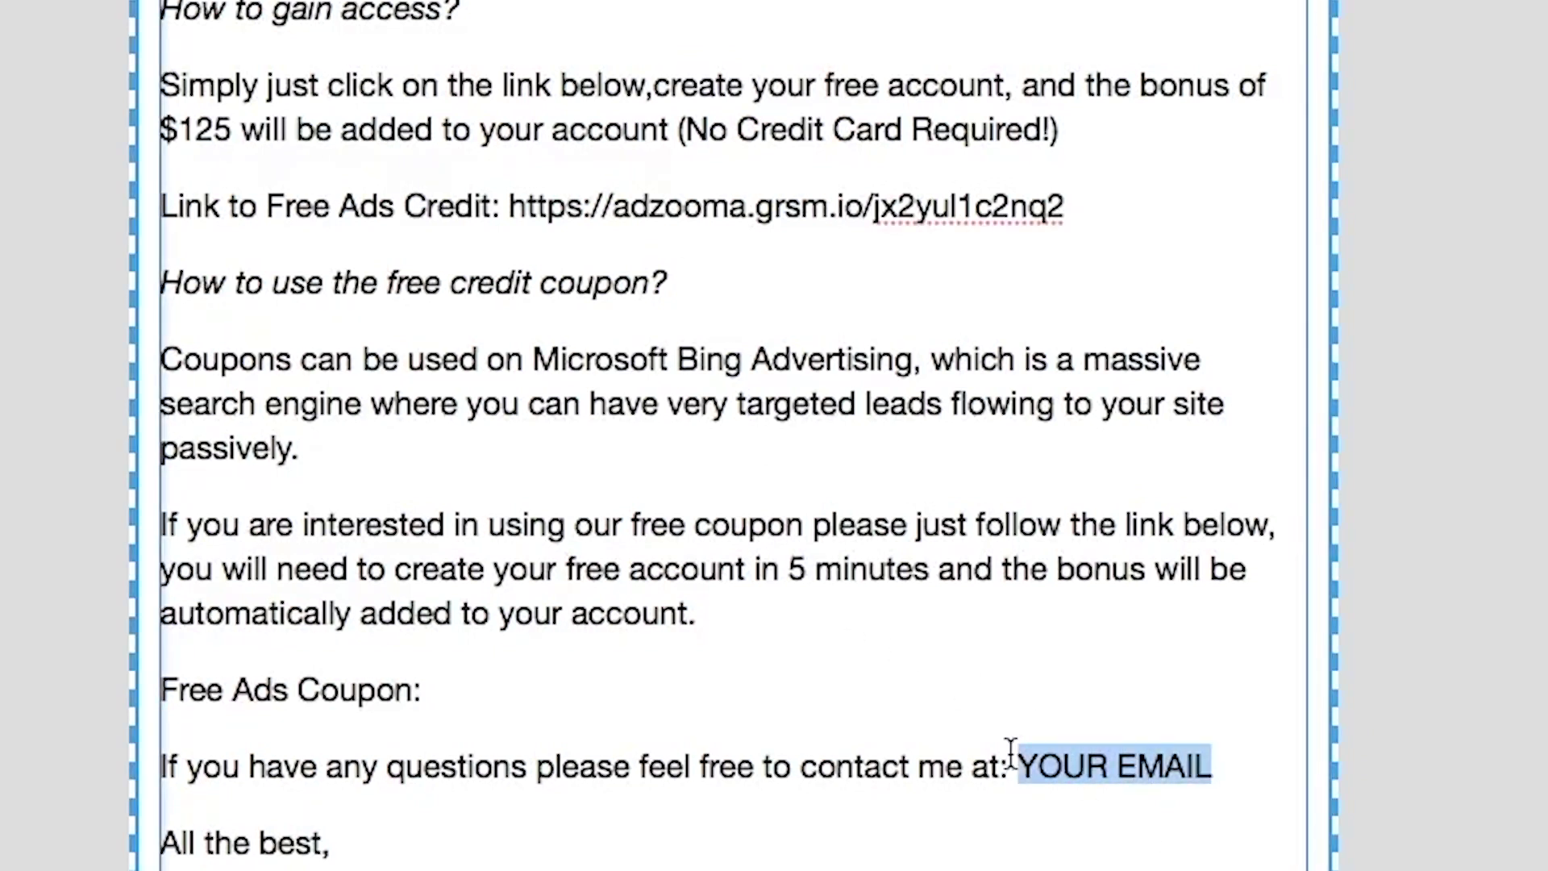
key("super+v")
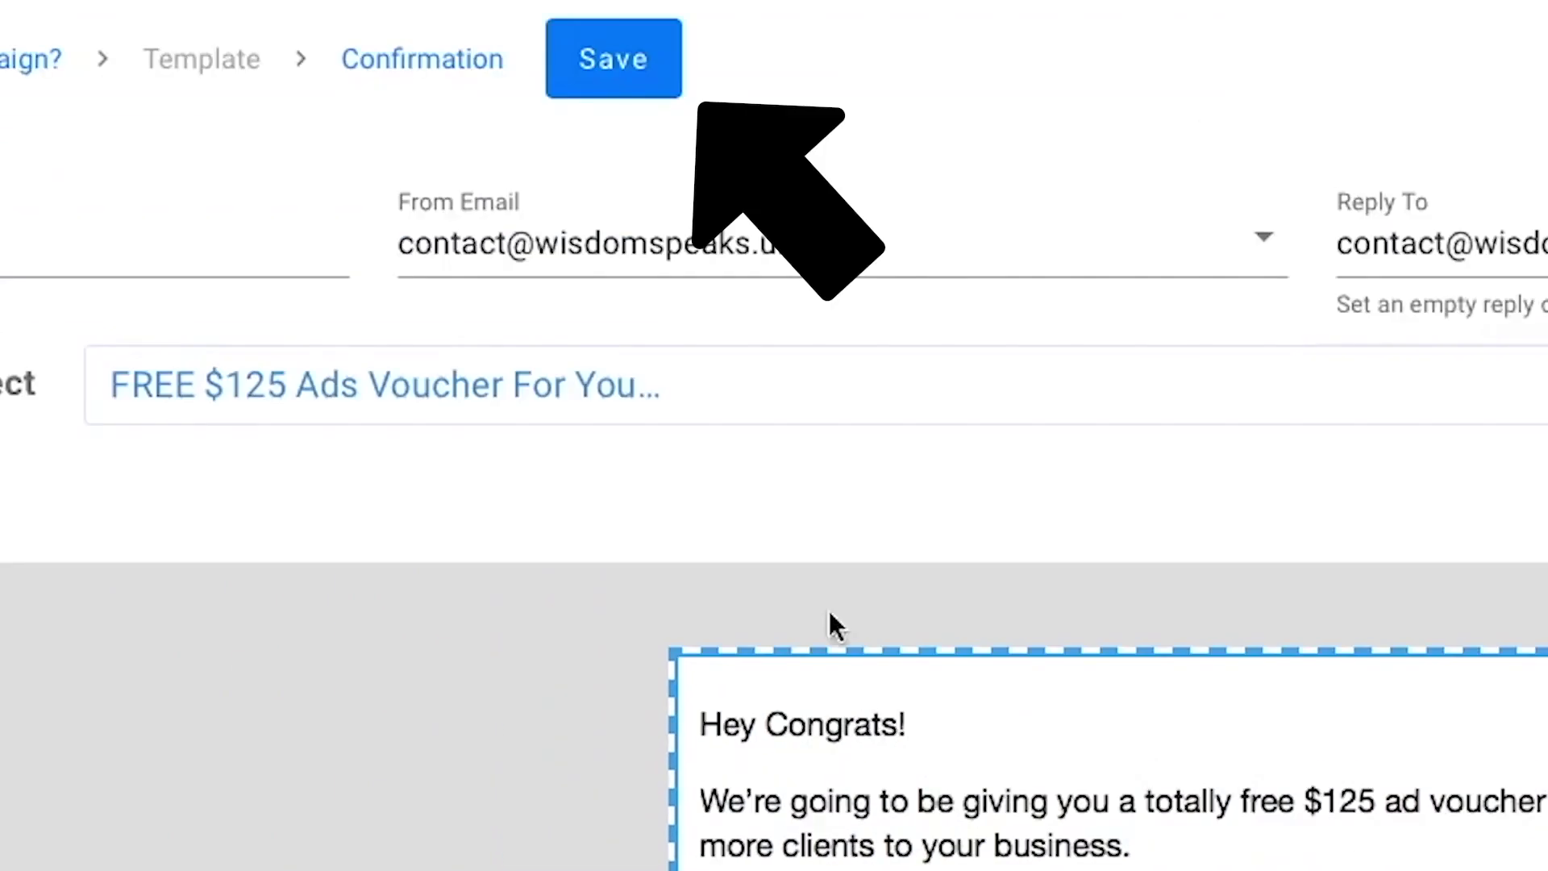
Step: Save the email template, then save and activate the Adszooma campaign from its confirmation page
left_click(652, 61)
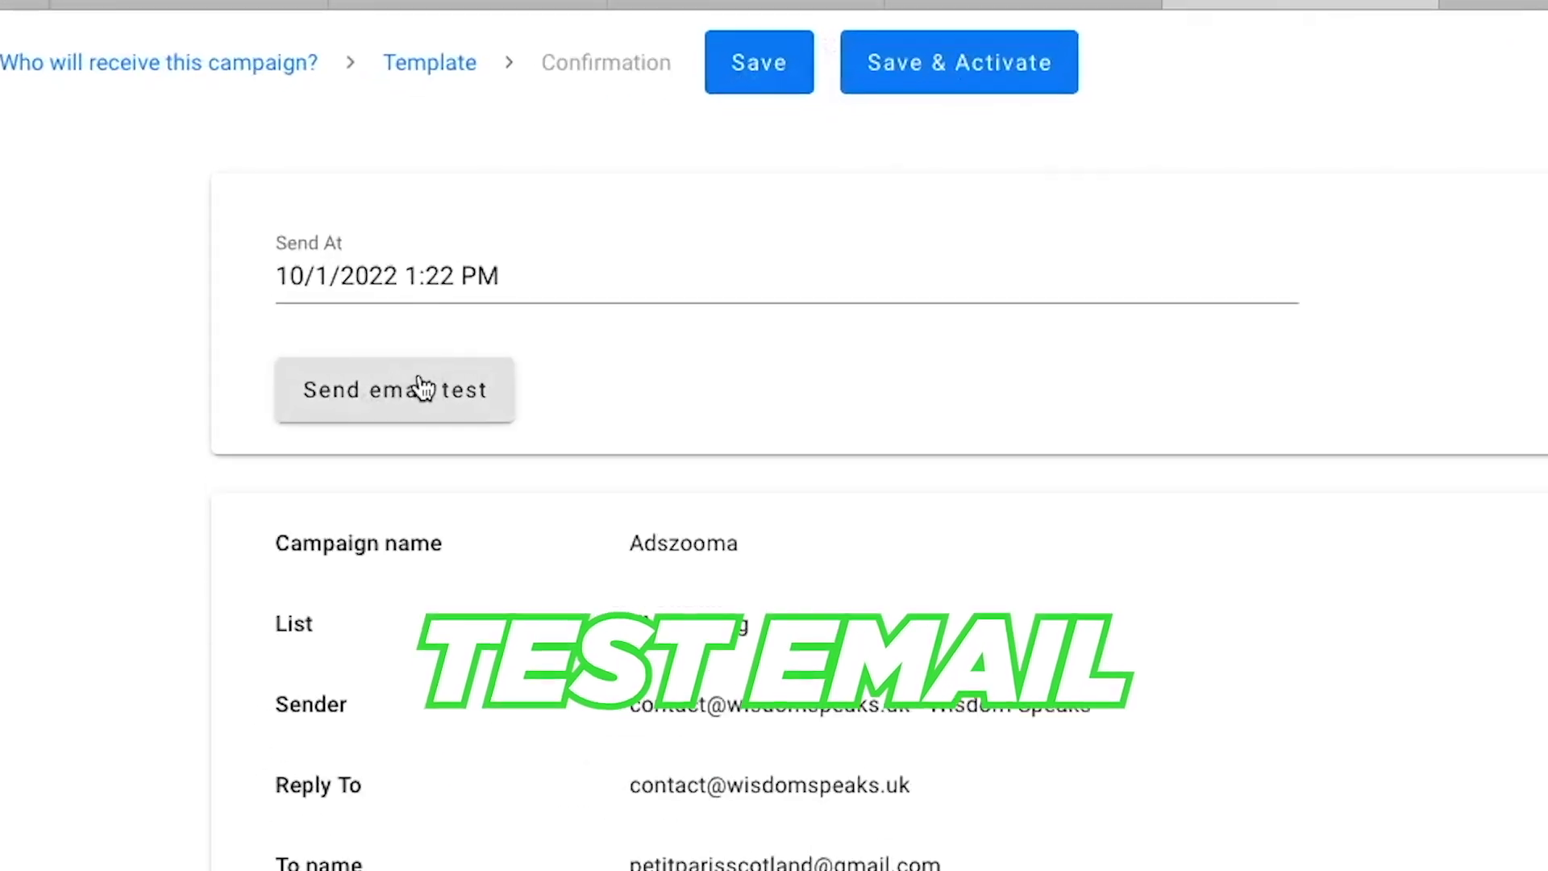
left_click(958, 77)
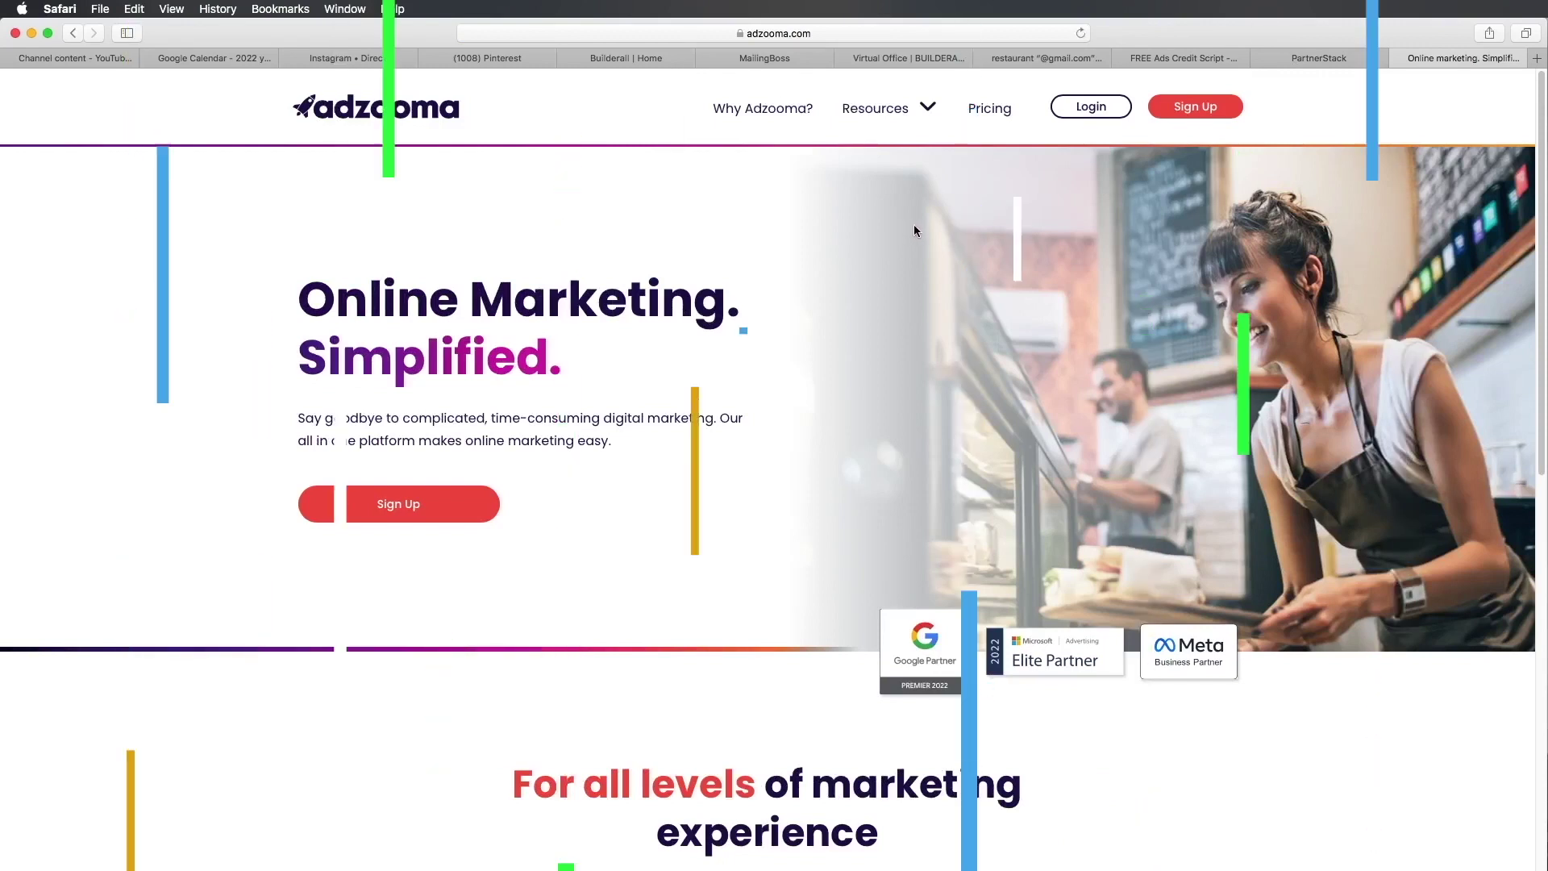
scroll(693, 706, "down", 5)
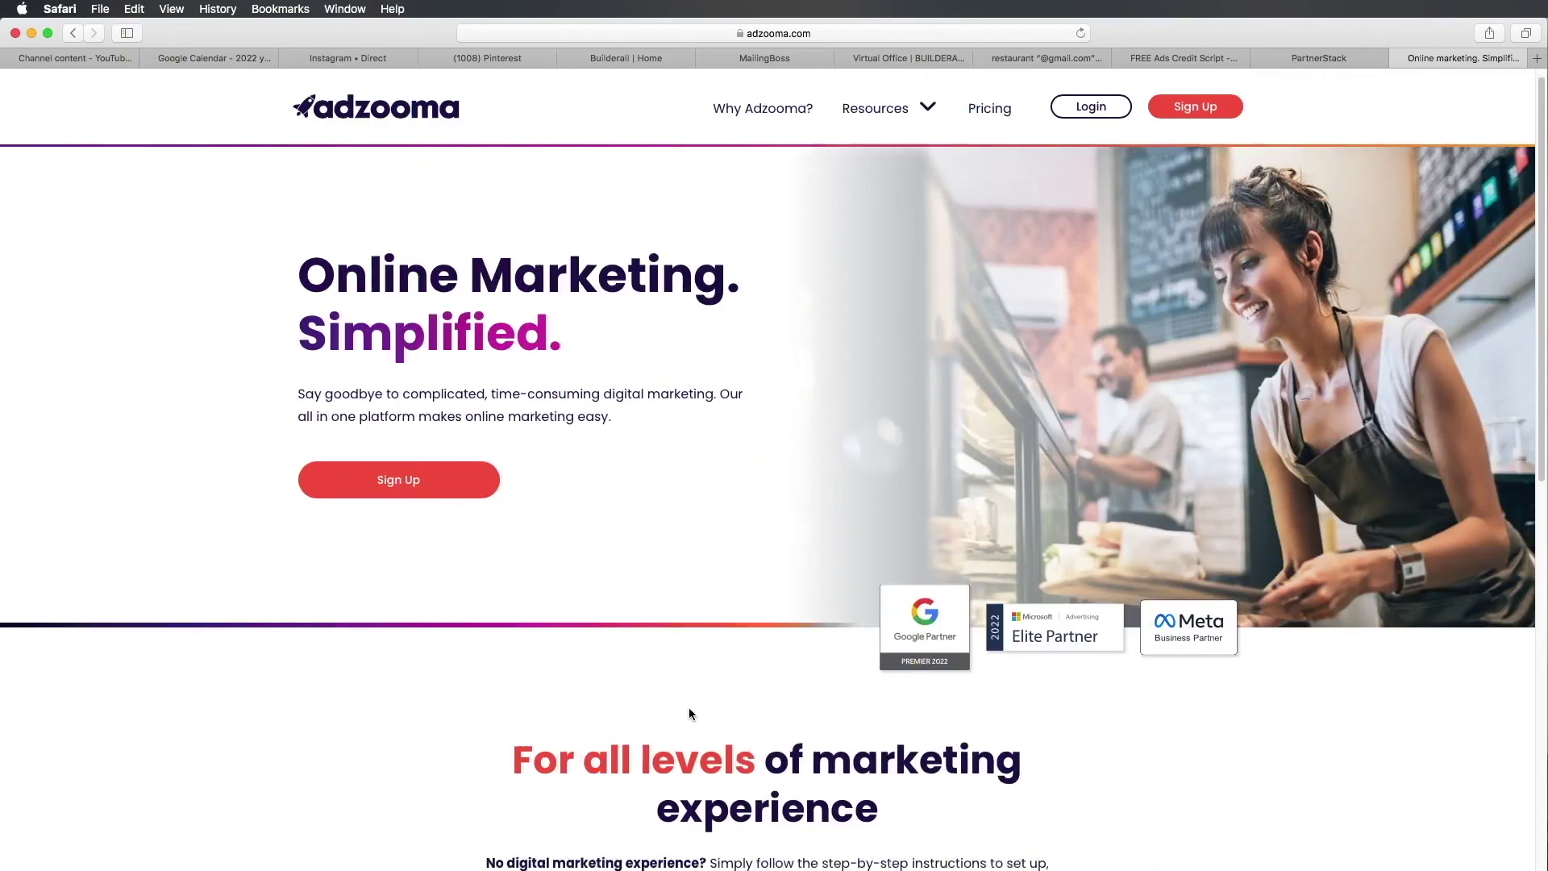
scroll(714, 714, "up", 5)
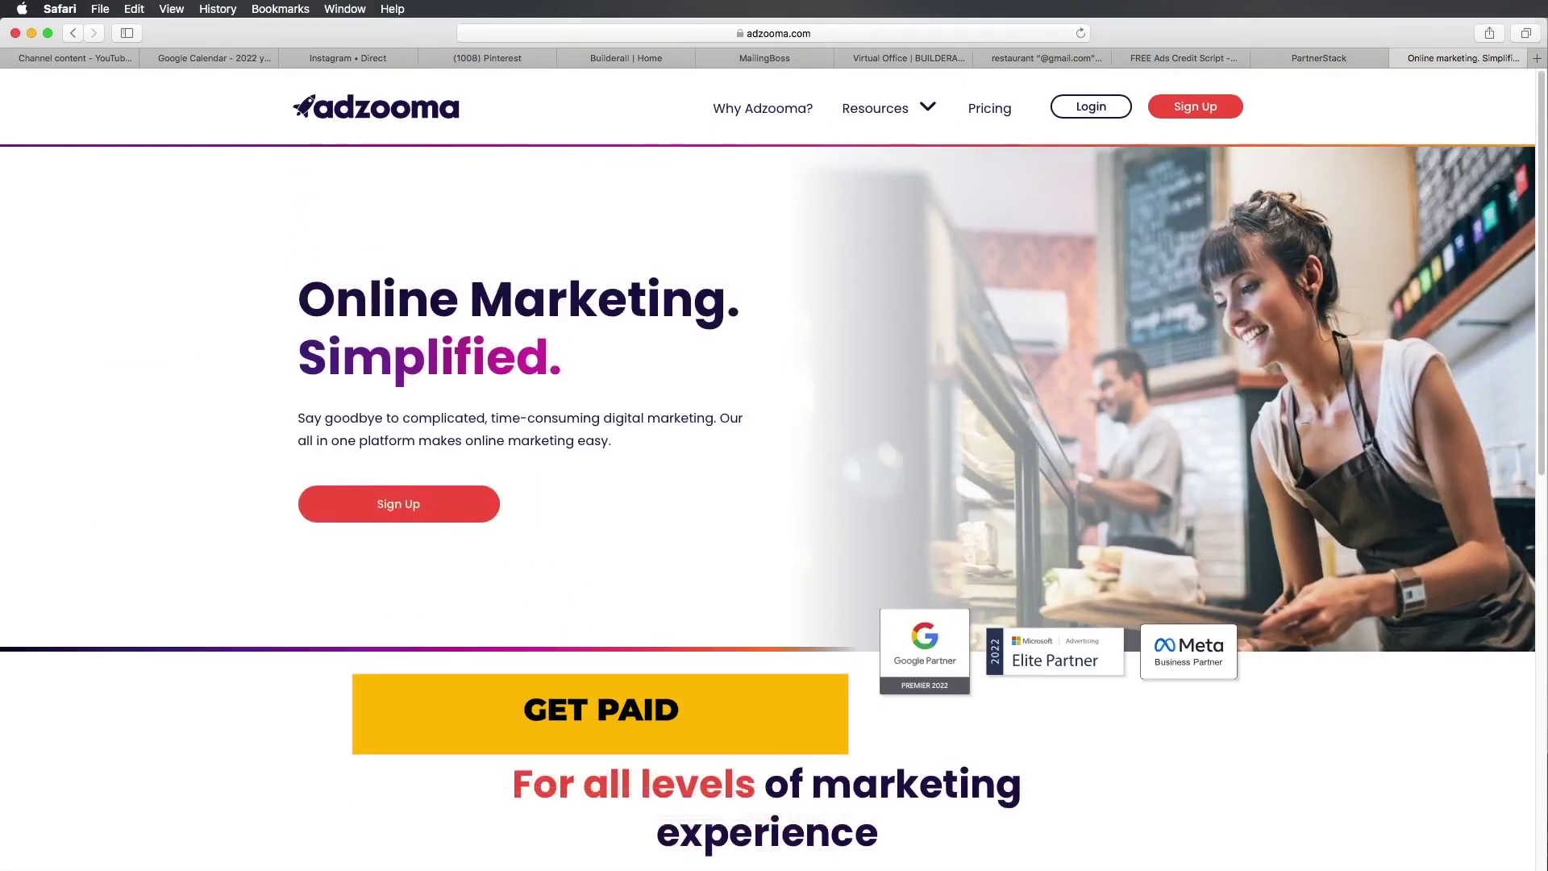